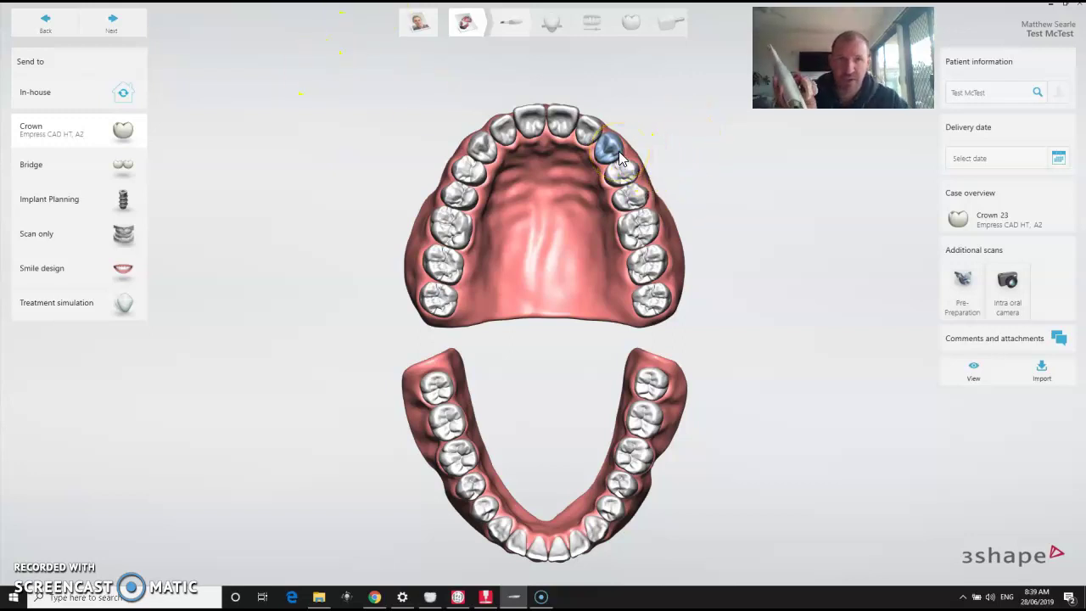
Add an in-house inlay/onlay on tooth 26 in Empress CAD HT, shade A3, machined on the vhf CAM N-4, and continue to scanning.
{"action": "left_click", "coordinate": [639, 229]}
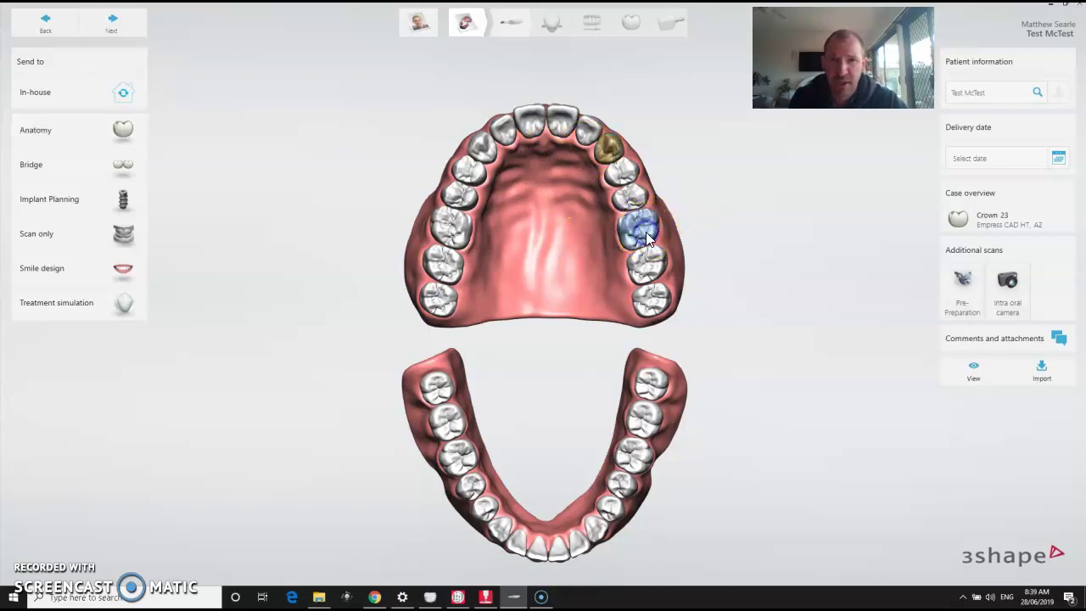
{"action": "left_click", "coordinate": [123, 133]}
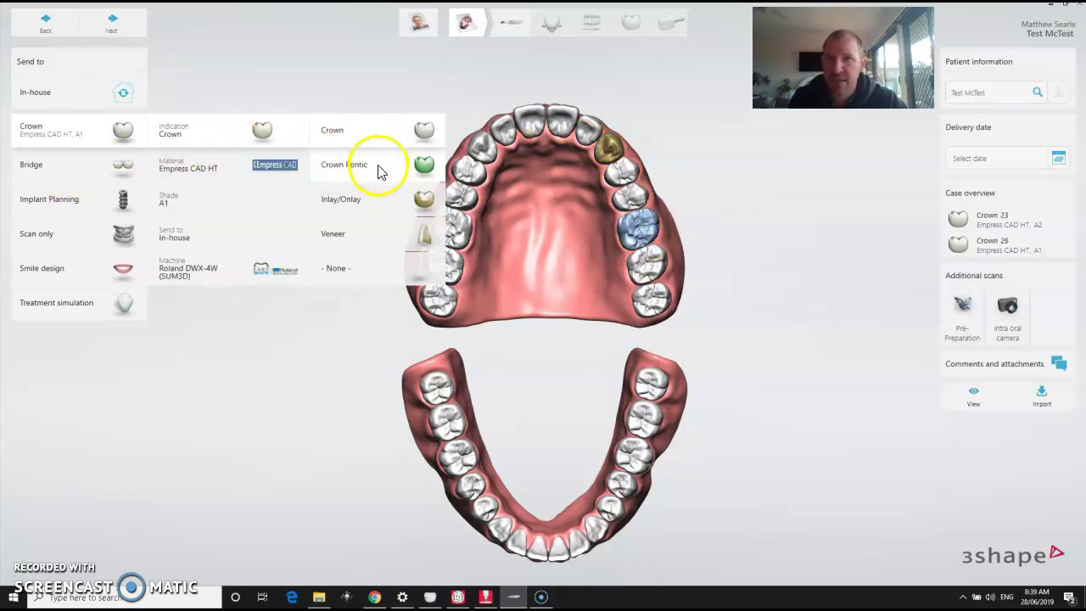
{"action": "left_click", "coordinate": [383, 203]}
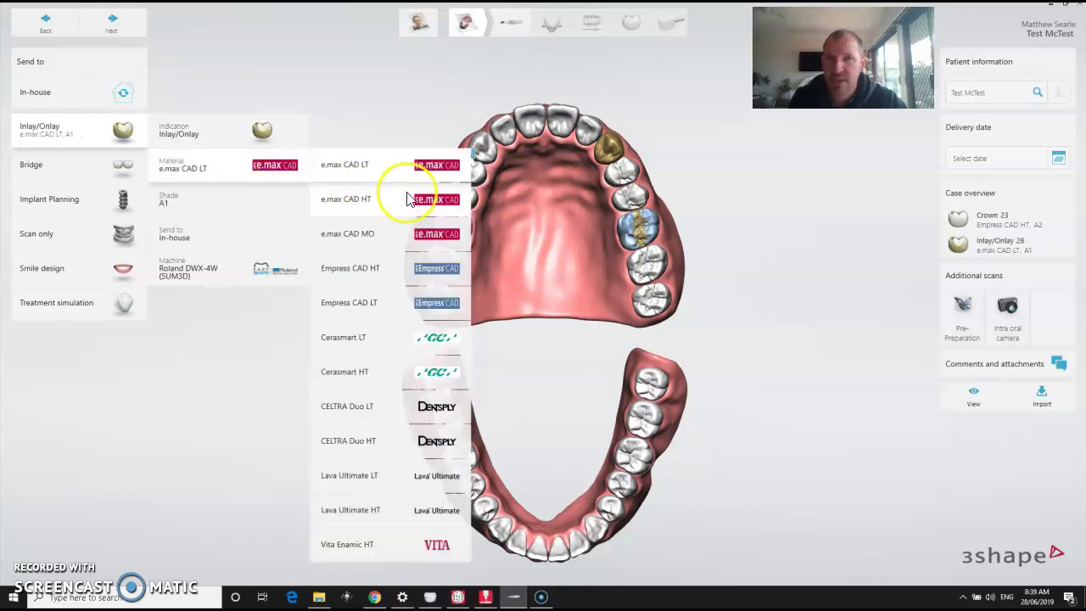
{"action": "left_click", "coordinate": [370, 273]}
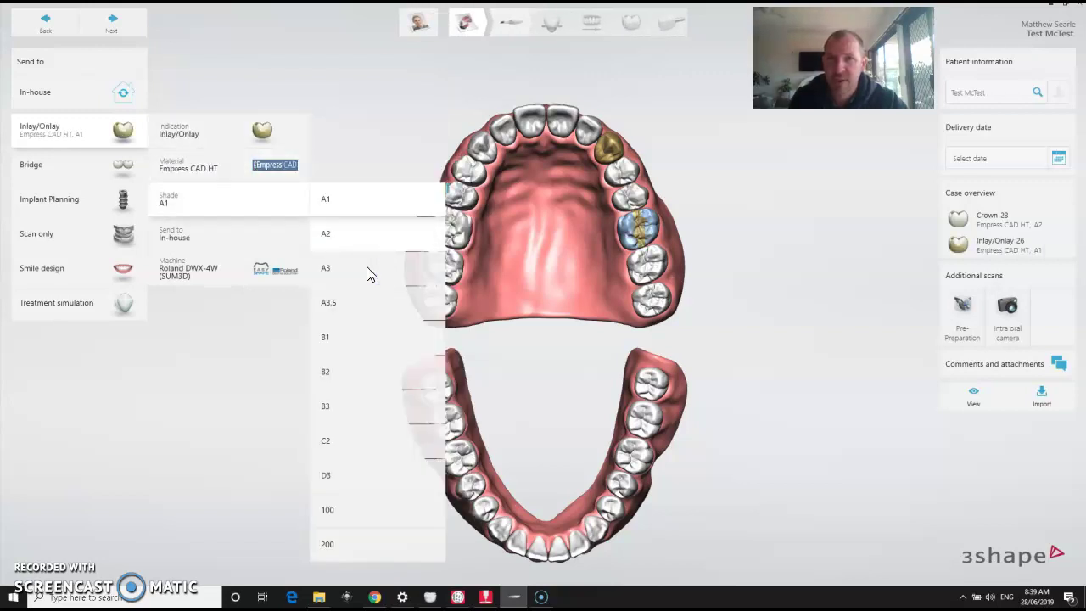
{"action": "left_click", "coordinate": [370, 271]}
{"action": "left_click", "coordinate": [379, 242]}
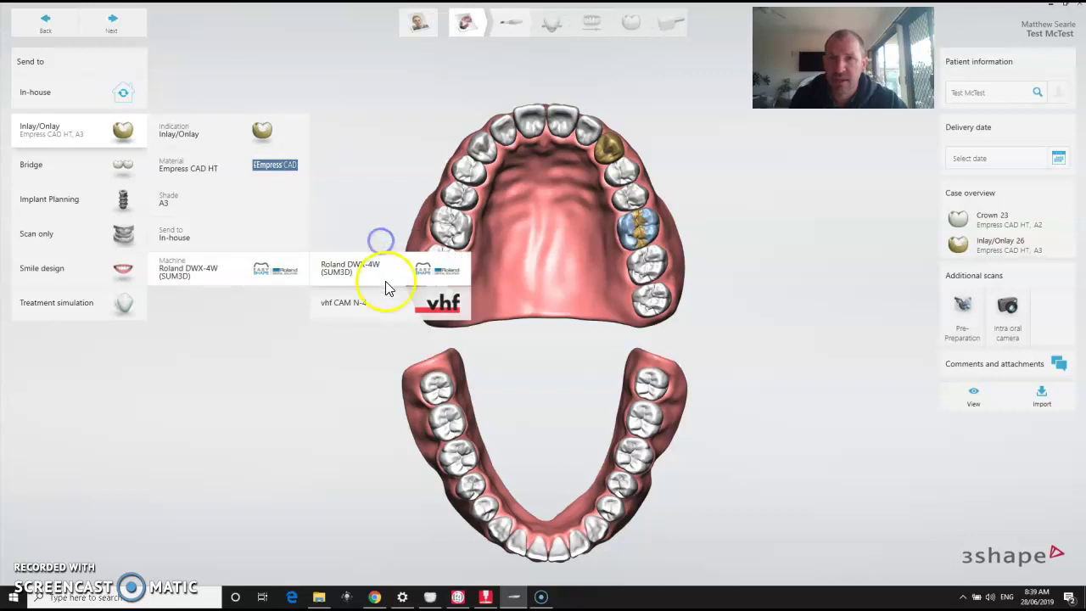
{"action": "left_click", "coordinate": [384, 305]}
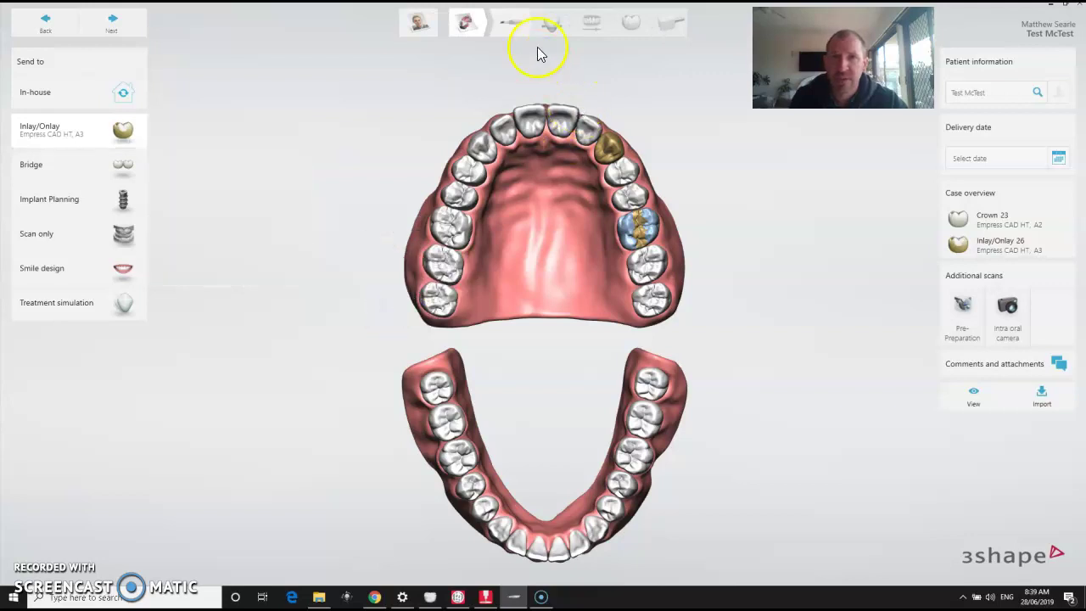
{"action": "left_click", "coordinate": [517, 32]}
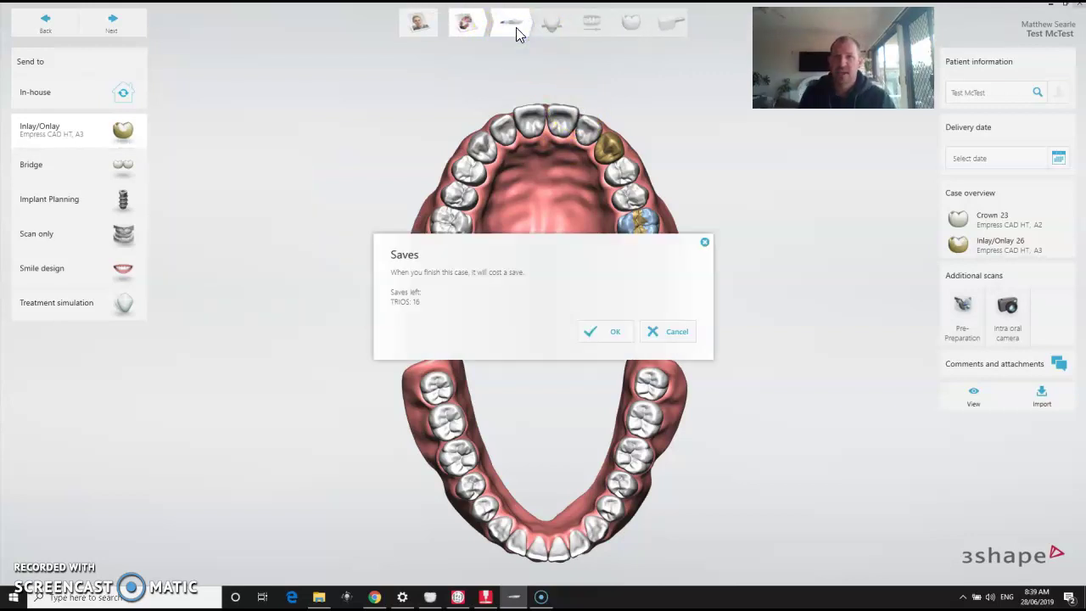
{"action": "left_click", "coordinate": [615, 333]}
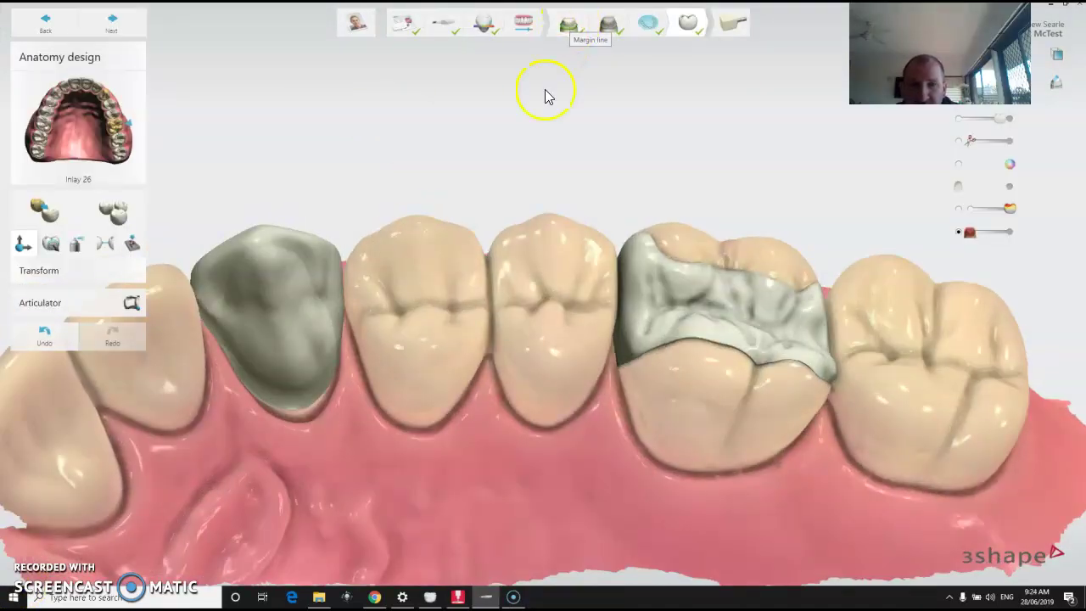
Go back to the margin line stage and make tooth 23 the active preparation.
{"action": "left_click", "coordinate": [568, 31]}
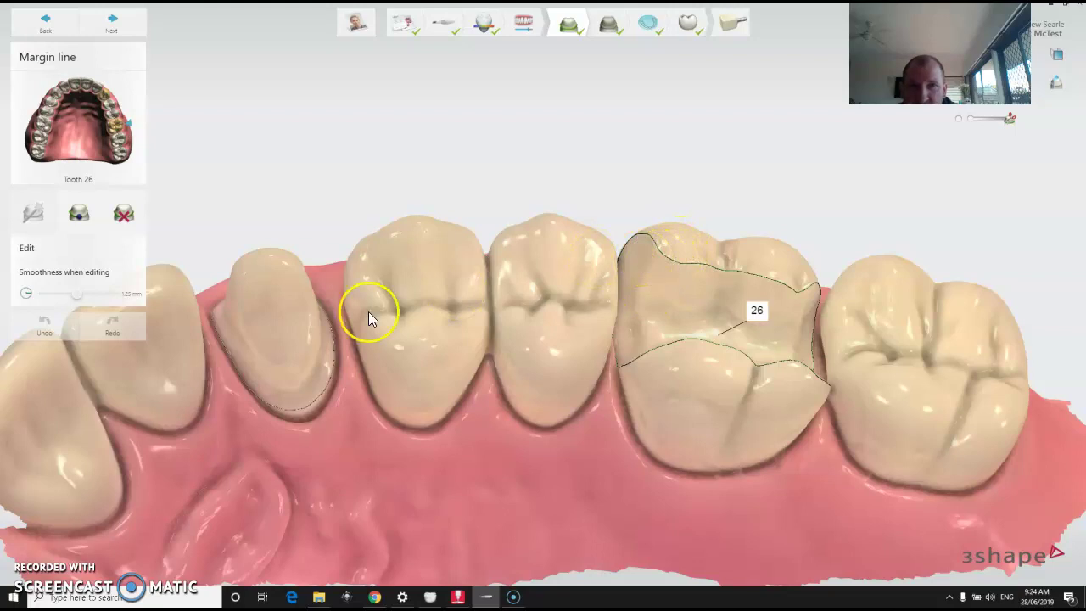
{"action": "scroll", "coordinate": [313, 359], "scroll_direction": "up", "scroll_amount": 10}
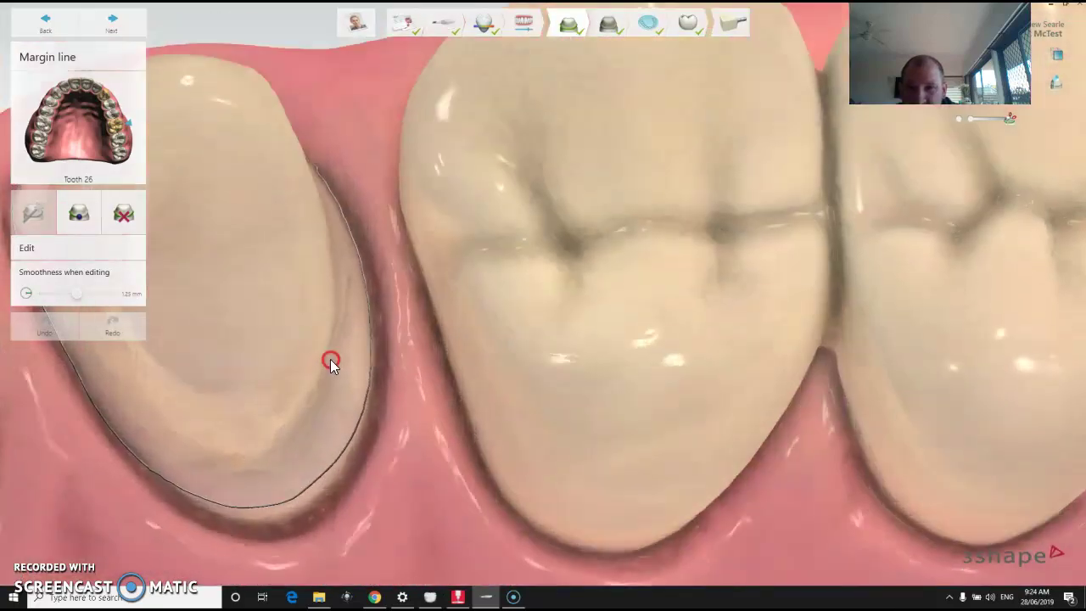
{"action": "right_click_drag", "start_coordinate": [330, 359], "coordinate": [316, 339]}
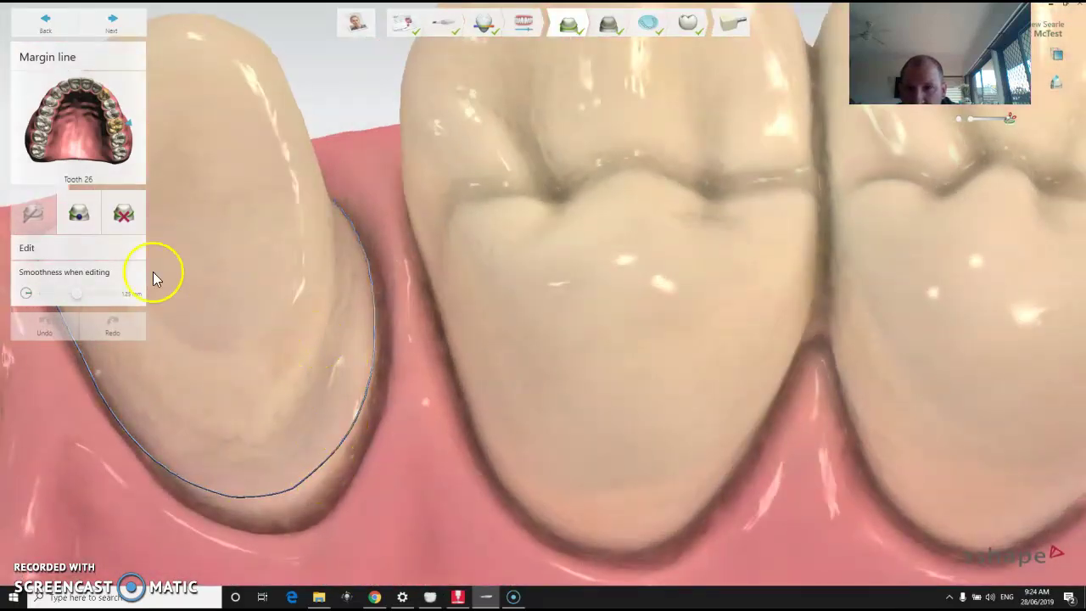
{"action": "left_click", "coordinate": [107, 99]}
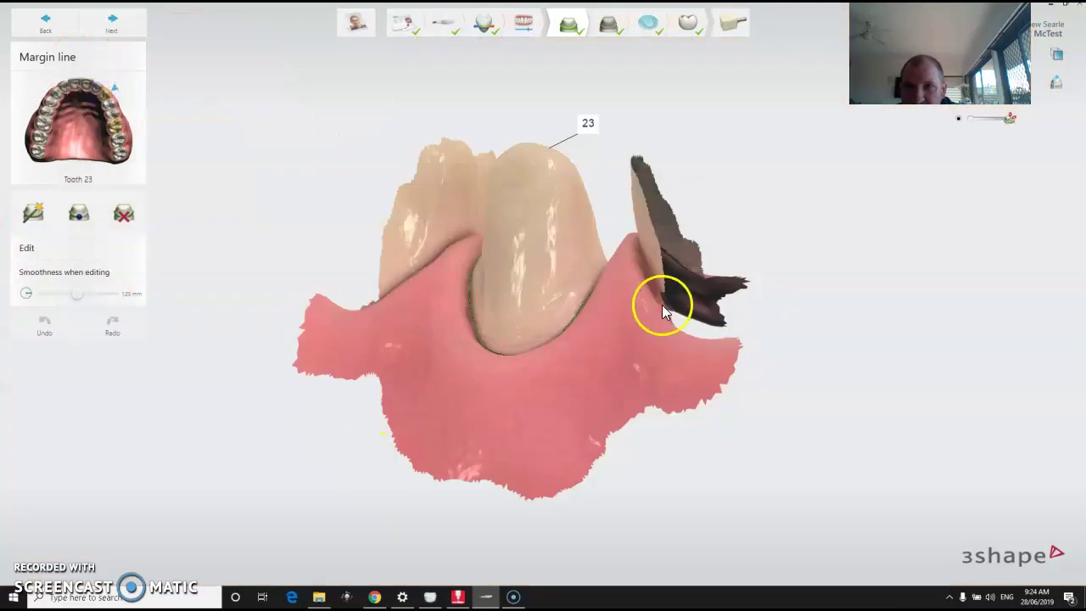
Adjust the margin line along one proximal side of the tooth 23 preparation.
{"action": "scroll", "coordinate": [557, 354], "scroll_direction": "up", "scroll_amount": 3}
{"action": "right_click_drag", "start_coordinate": [558, 354], "coordinate": [567, 577]}
{"action": "scroll", "coordinate": [530, 205], "scroll_direction": "up", "scroll_amount": 3}
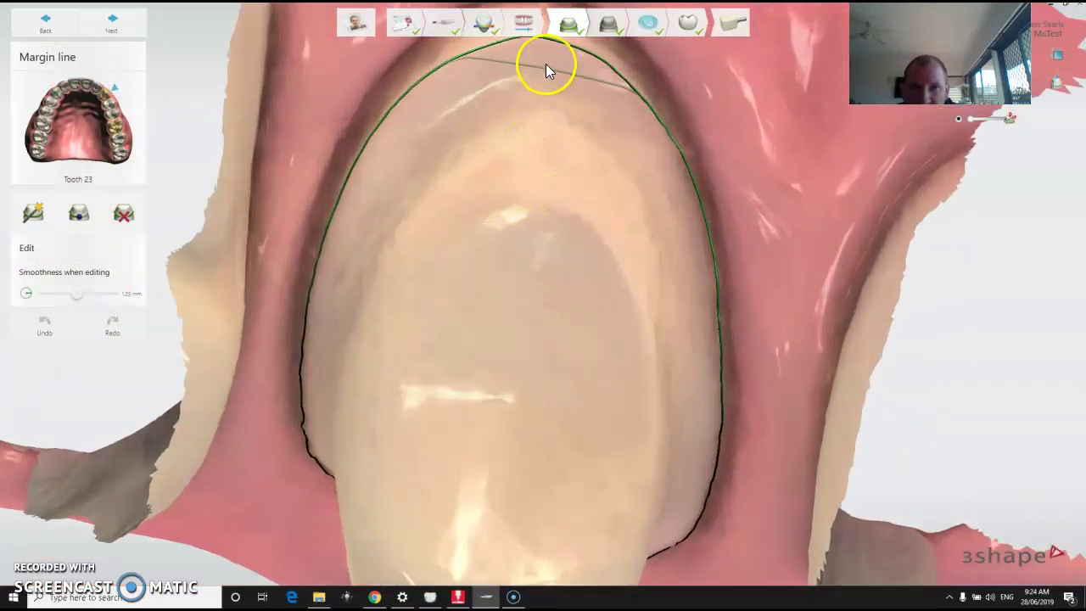
{"action": "mouse_move", "coordinate": [546, 68]}
{"action": "right_mouse_down"}
{"action": "mouse_move", "coordinate": [448, 118]}
{"action": "mouse_move", "coordinate": [434, 110]}
{"action": "right_mouse_up"}
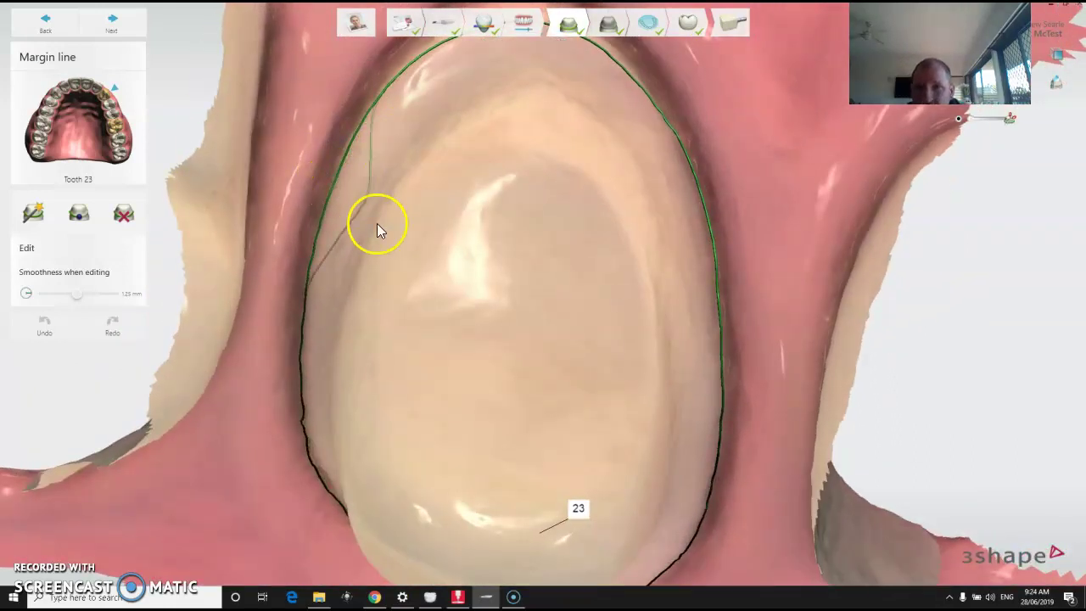
{"action": "right_click_drag", "start_coordinate": [380, 227], "coordinate": [409, 129]}
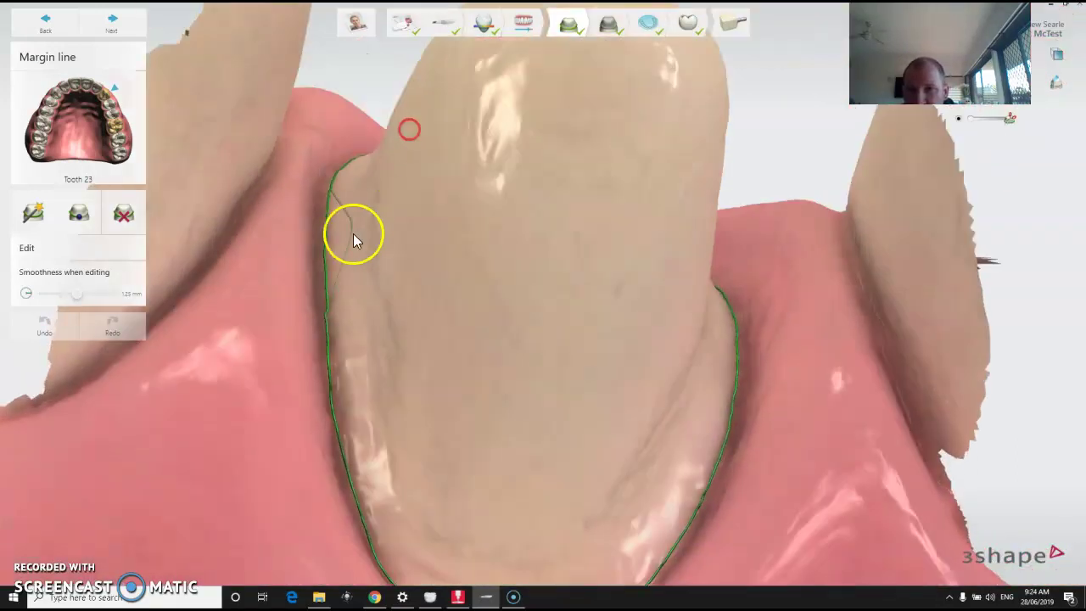
{"action": "left_click", "coordinate": [332, 340]}
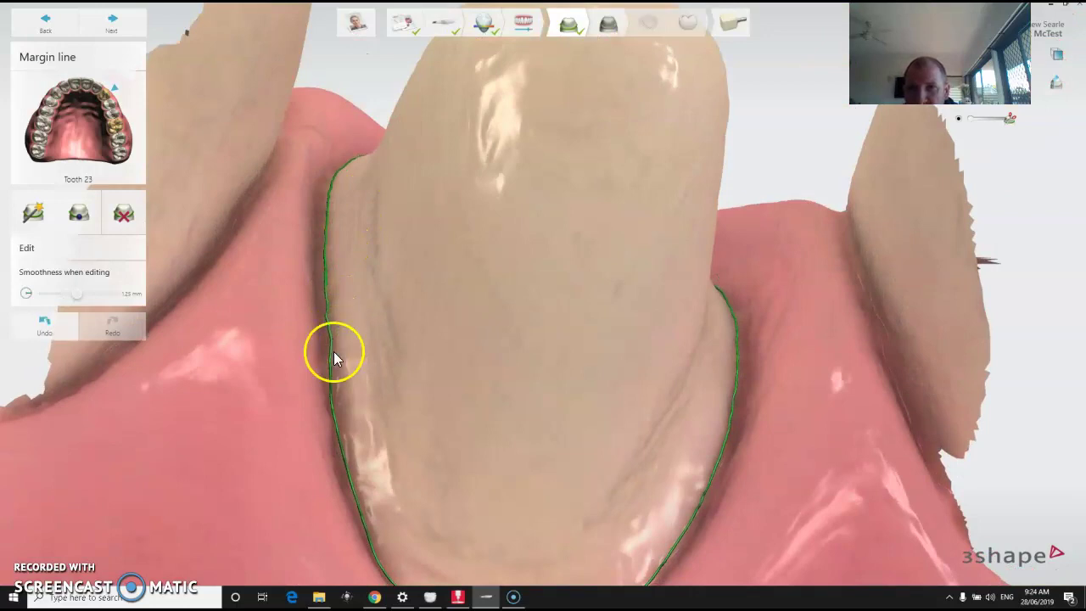
{"action": "left_click", "coordinate": [334, 381]}
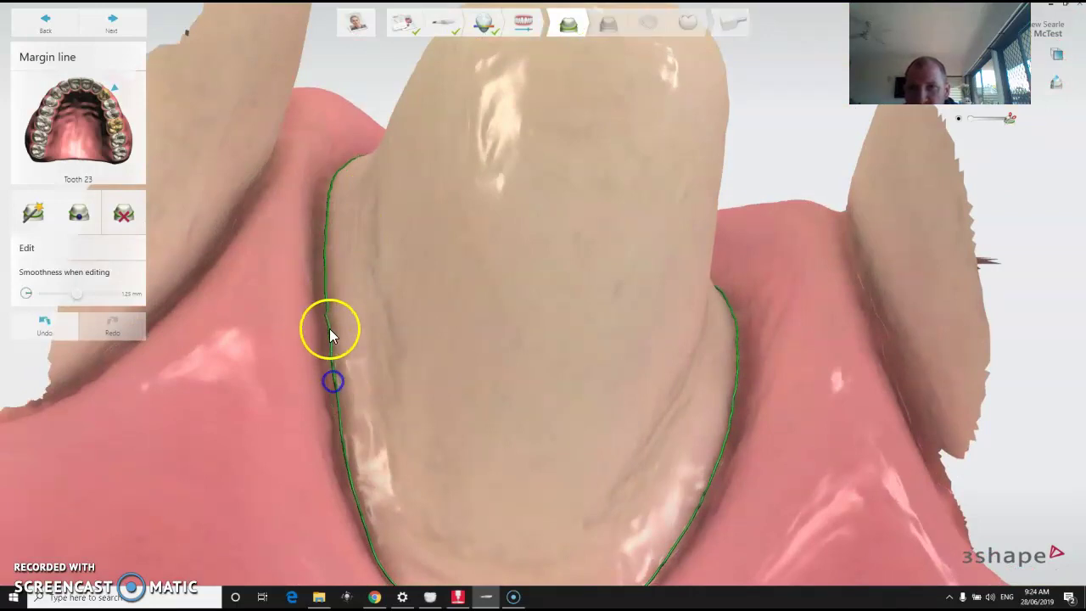
{"action": "left_click_drag", "start_coordinate": [329, 309], "coordinate": [327, 290]}
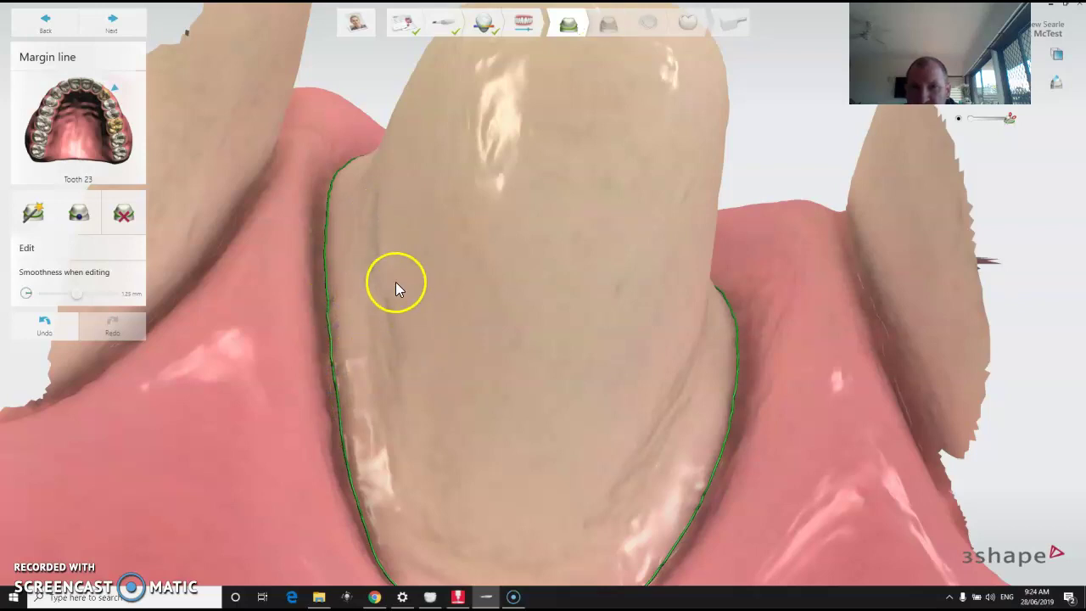
Check the margin lines of teeth 23 and 26 and proceed to the Interfaces stage.
{"action": "right_click_drag", "start_coordinate": [395, 229], "coordinate": [211, 246]}
{"action": "left_click", "coordinate": [115, 25]}
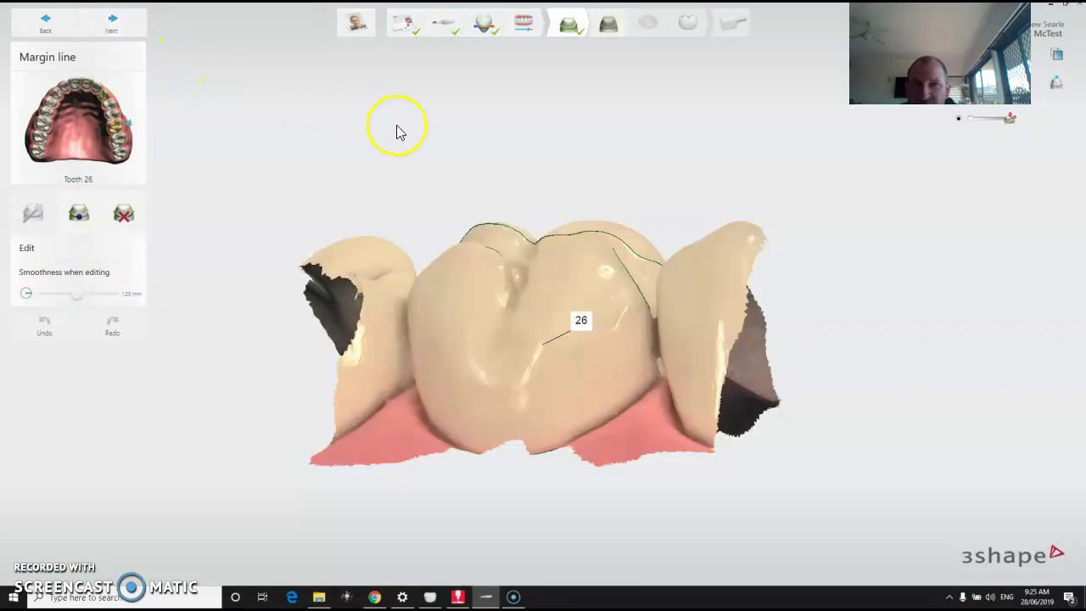
{"action": "right_click_drag", "start_coordinate": [493, 214], "coordinate": [500, 349]}
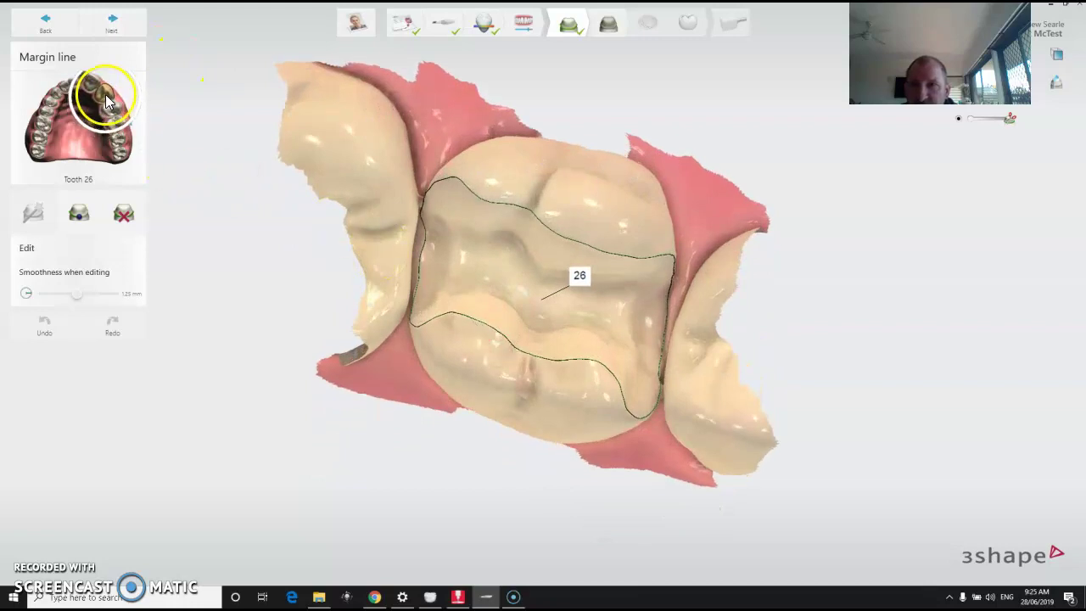
{"action": "left_click", "coordinate": [106, 95]}
{"action": "left_click", "coordinate": [106, 97]}
{"action": "left_click", "coordinate": [133, 19]}
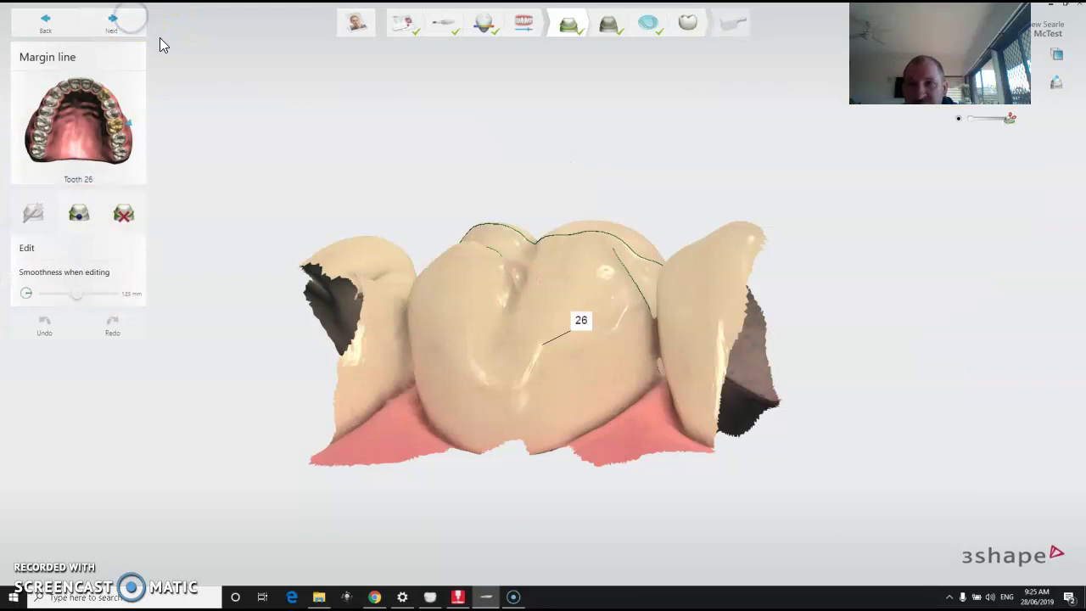
{"action": "right_click_drag", "start_coordinate": [457, 269], "coordinate": [486, 392]}
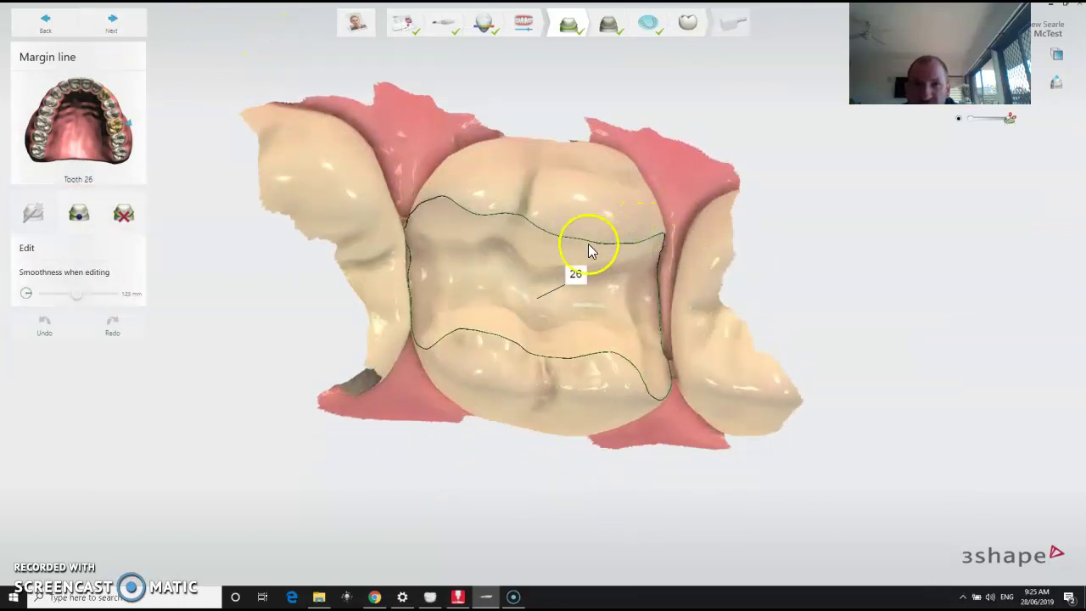
{"action": "left_click", "coordinate": [111, 22]}
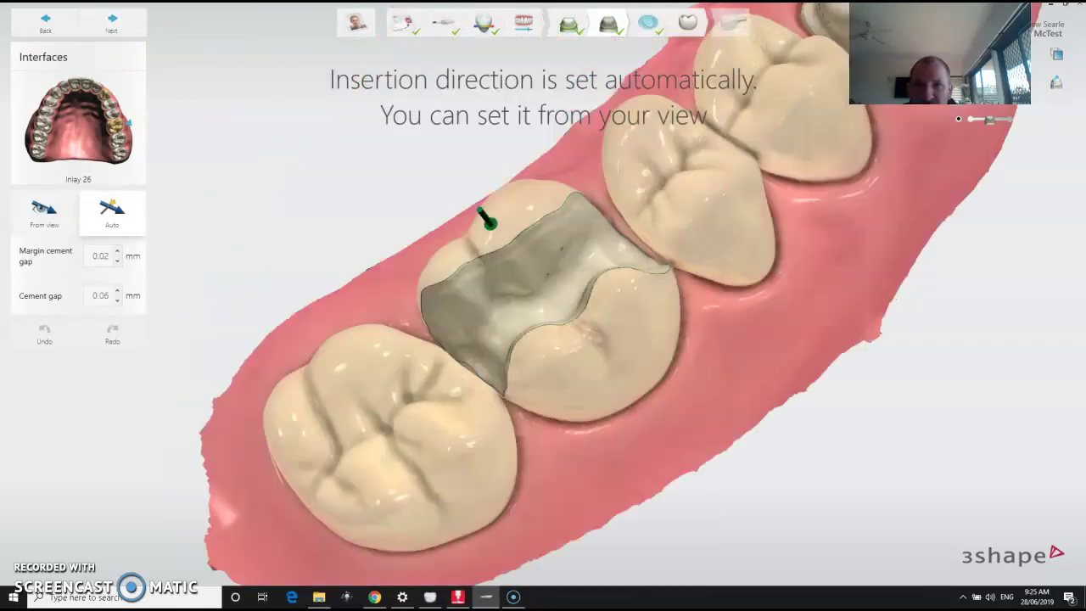
Accept the automatic insertion directions and cement gap settings and continue on to anatomy design.
{"action": "right_click_drag", "start_coordinate": [463, 134], "coordinate": [506, 213]}
{"action": "left_click", "coordinate": [121, 25]}
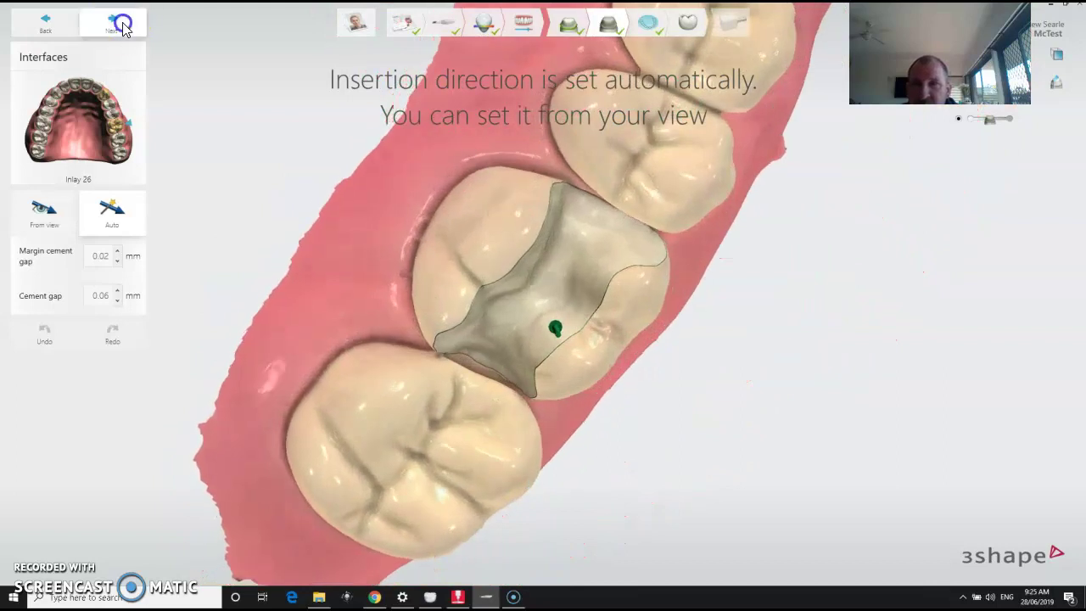
{"action": "right_click_drag", "start_coordinate": [607, 228], "coordinate": [815, 228]}
{"action": "left_click", "coordinate": [127, 24]}
{"action": "left_click", "coordinate": [589, 242]}
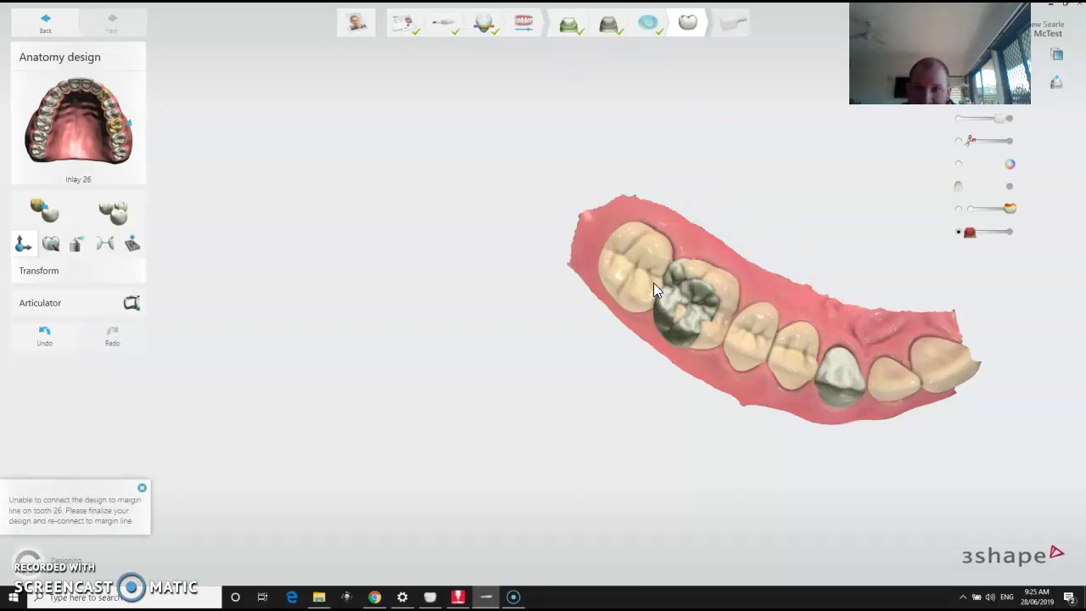
Examine the proposed inlay on tooth 26 and crown on tooth 23 from the buccal and occlusal sides.
{"action": "left_click", "coordinate": [380, 394]}
{"action": "right_click_drag", "start_coordinate": [653, 354], "coordinate": [739, 449]}
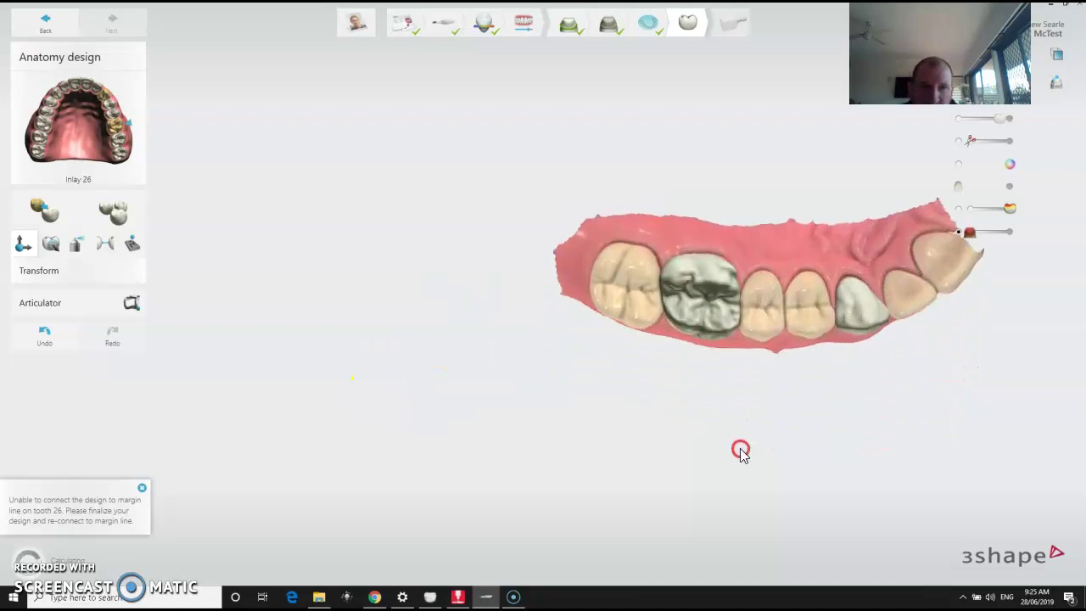
{"action": "left_click", "coordinate": [190, 514]}
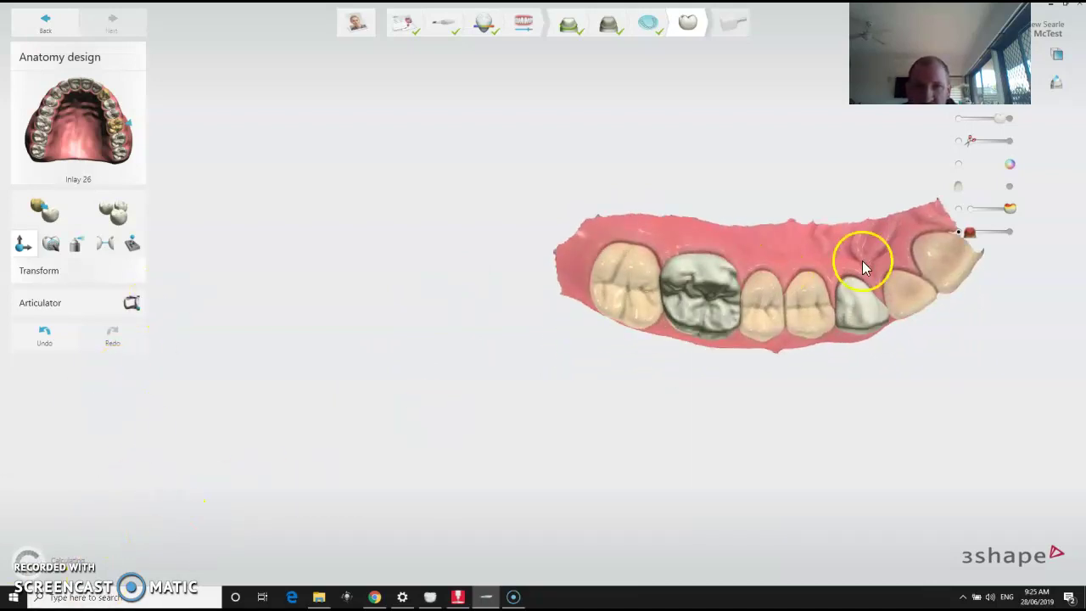
{"action": "right_click_drag", "start_coordinate": [866, 404], "coordinate": [671, 388]}
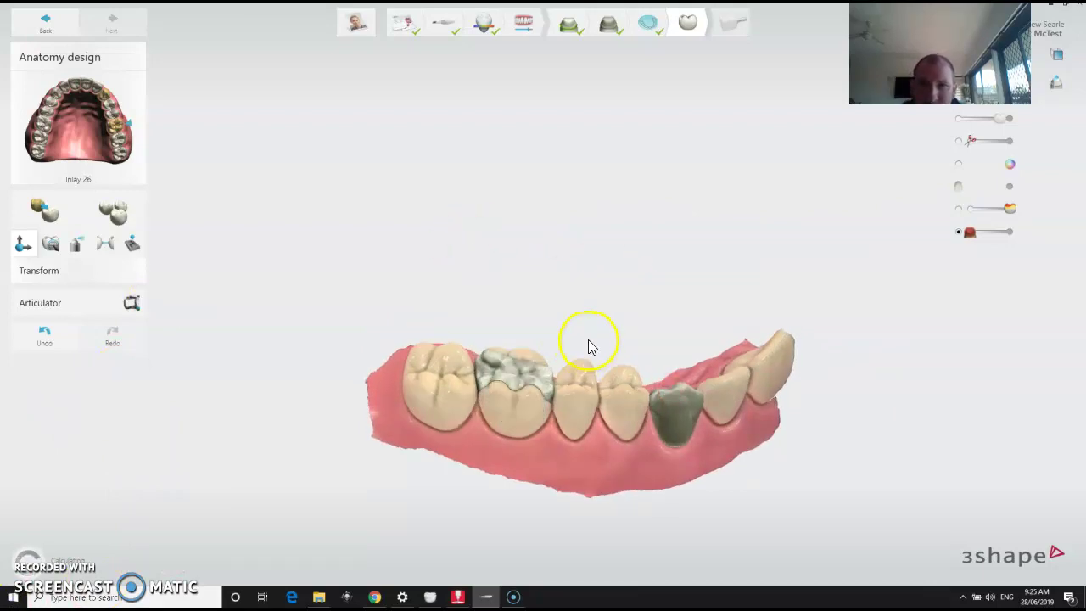
{"action": "mouse_move", "coordinate": [569, 387]}
{"action": "right_mouse_down"}
{"action": "mouse_move", "coordinate": [564, 432]}
{"action": "mouse_move", "coordinate": [576, 439]}
{"action": "mouse_move", "coordinate": [576, 391]}
{"action": "right_mouse_up"}
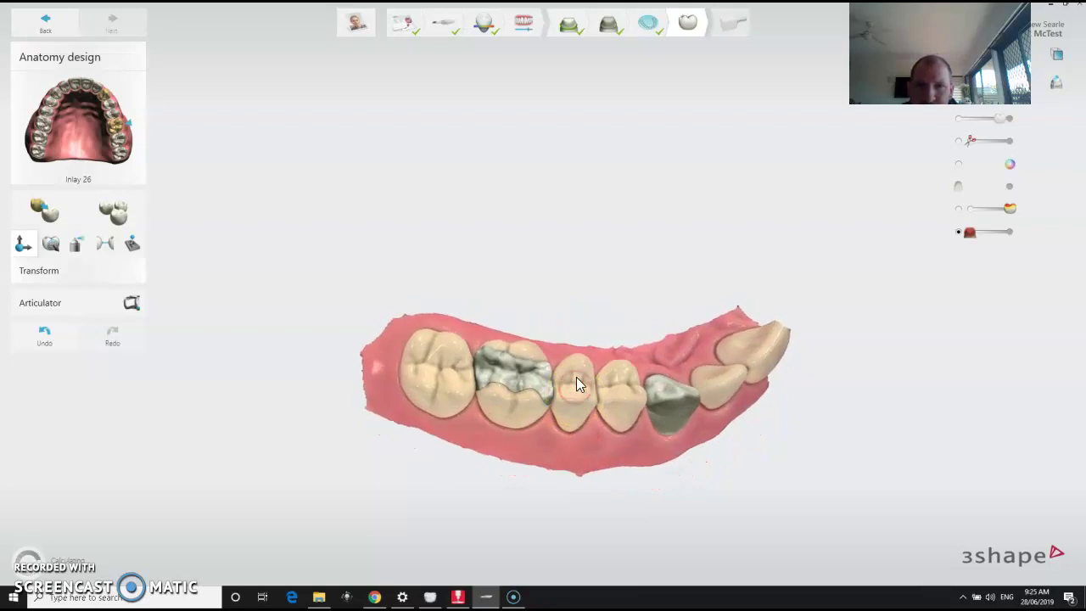
{"action": "left_click", "coordinate": [580, 377]}
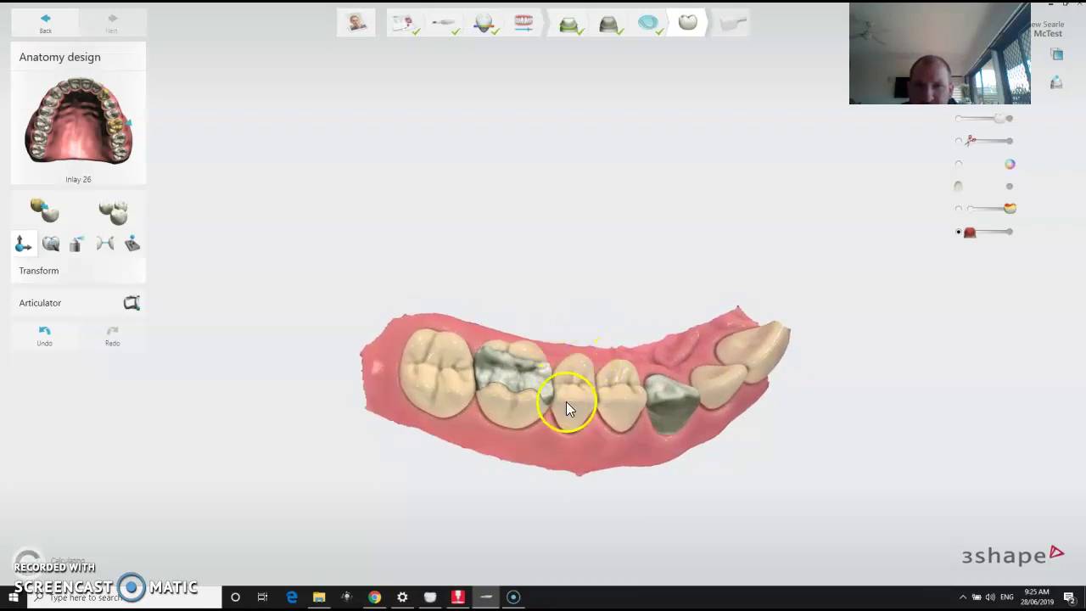
{"action": "mouse_move", "coordinate": [596, 398]}
{"action": "right_mouse_down"}
{"action": "mouse_move", "coordinate": [523, 438]}
{"action": "mouse_move", "coordinate": [591, 399]}
{"action": "mouse_move", "coordinate": [574, 393]}
{"action": "right_mouse_up"}
{"action": "scroll", "coordinate": [574, 392], "scroll_direction": "up", "scroll_amount": 5}
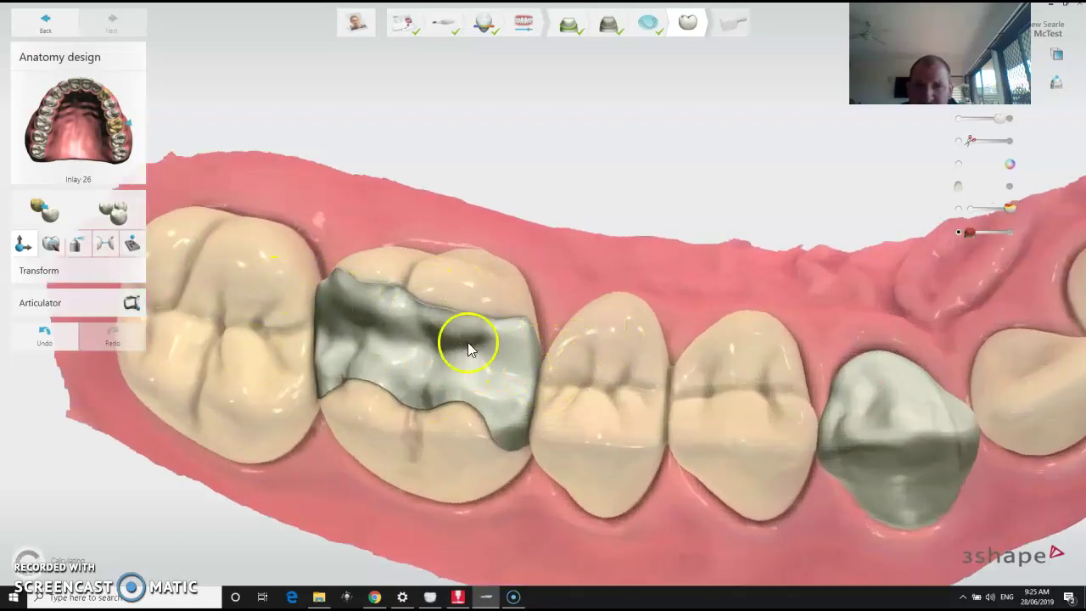
{"action": "right_click_drag", "start_coordinate": [591, 356], "coordinate": [642, 318]}
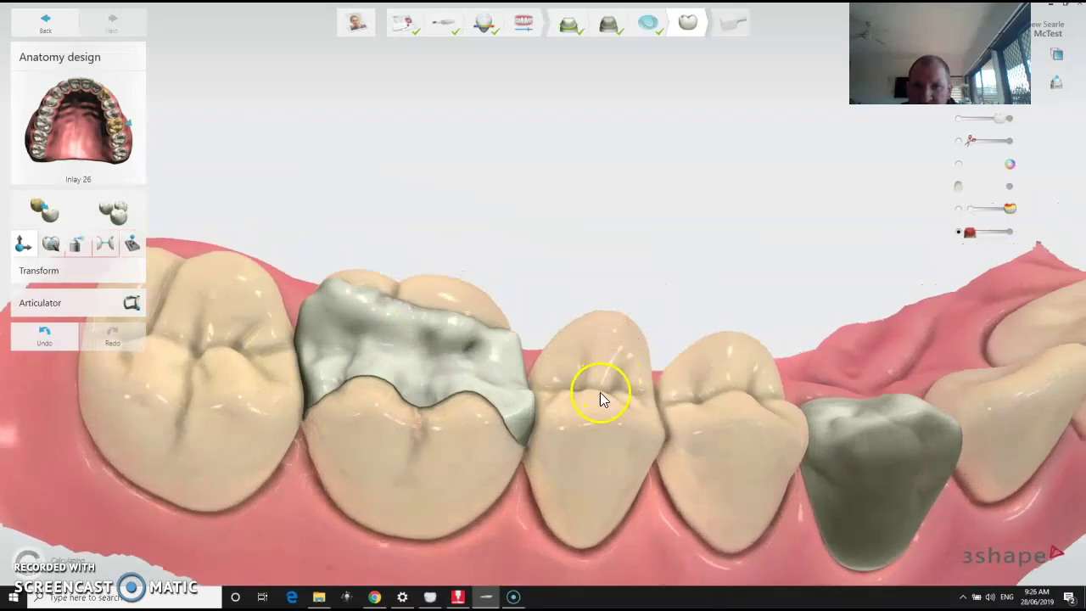
{"action": "mouse_move", "coordinate": [602, 395]}
{"action": "right_mouse_down"}
{"action": "mouse_move", "coordinate": [585, 424]}
{"action": "mouse_move", "coordinate": [590, 374]}
{"action": "right_mouse_up"}
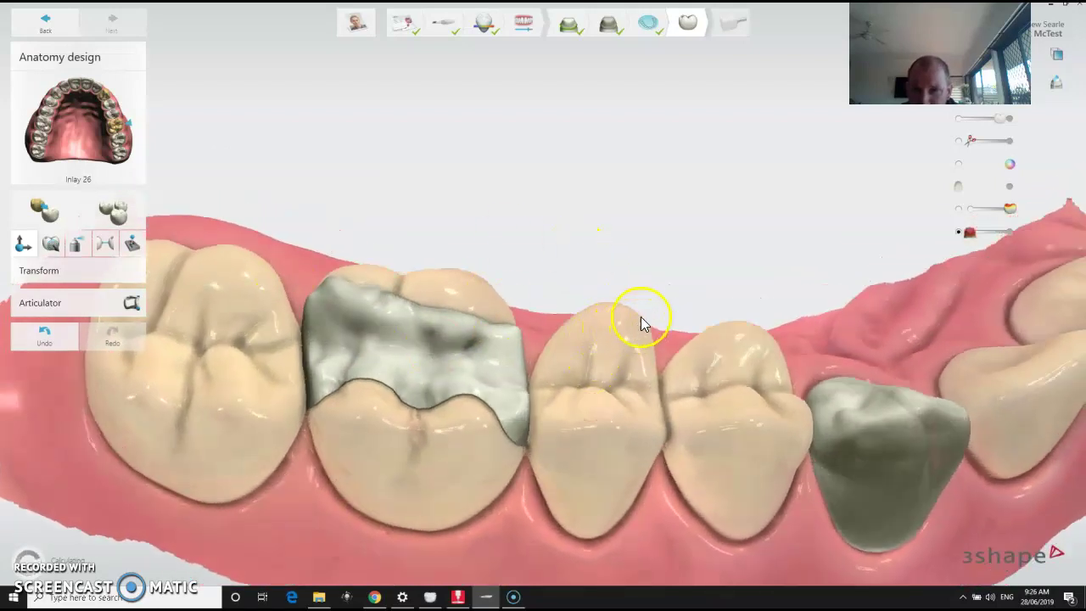
{"action": "mouse_move", "coordinate": [552, 368]}
{"action": "right_mouse_down"}
{"action": "mouse_move", "coordinate": [720, 420]}
{"action": "mouse_move", "coordinate": [848, 431]}
{"action": "mouse_move", "coordinate": [900, 414]}
{"action": "right_mouse_up"}
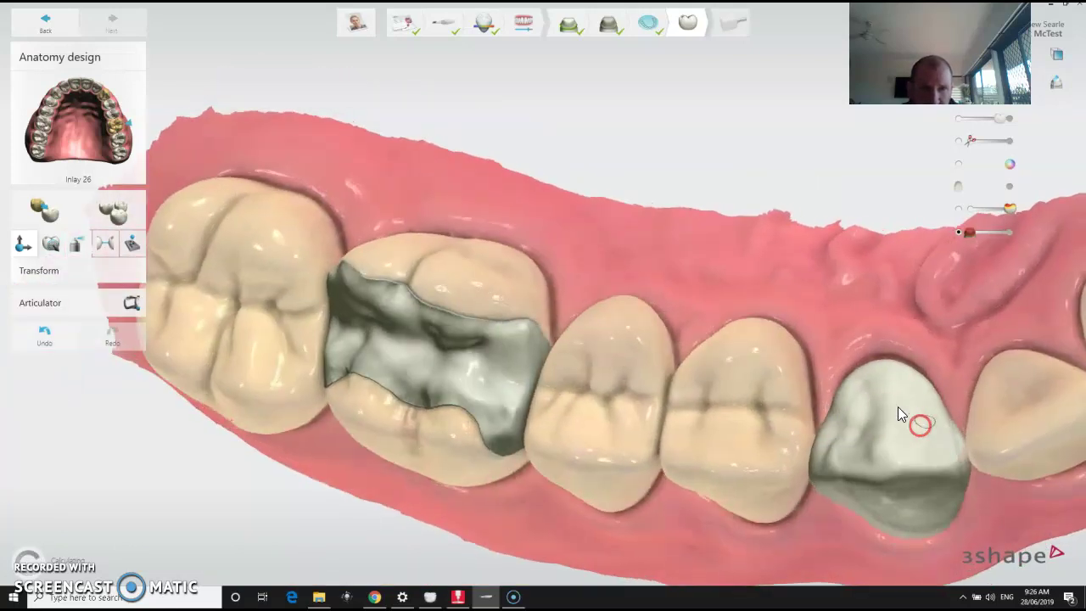
{"action": "mouse_move", "coordinate": [563, 395]}
{"action": "right_mouse_down"}
{"action": "mouse_move", "coordinate": [568, 359]}
{"action": "mouse_move", "coordinate": [576, 372]}
{"action": "mouse_move", "coordinate": [602, 344]}
{"action": "right_mouse_up"}
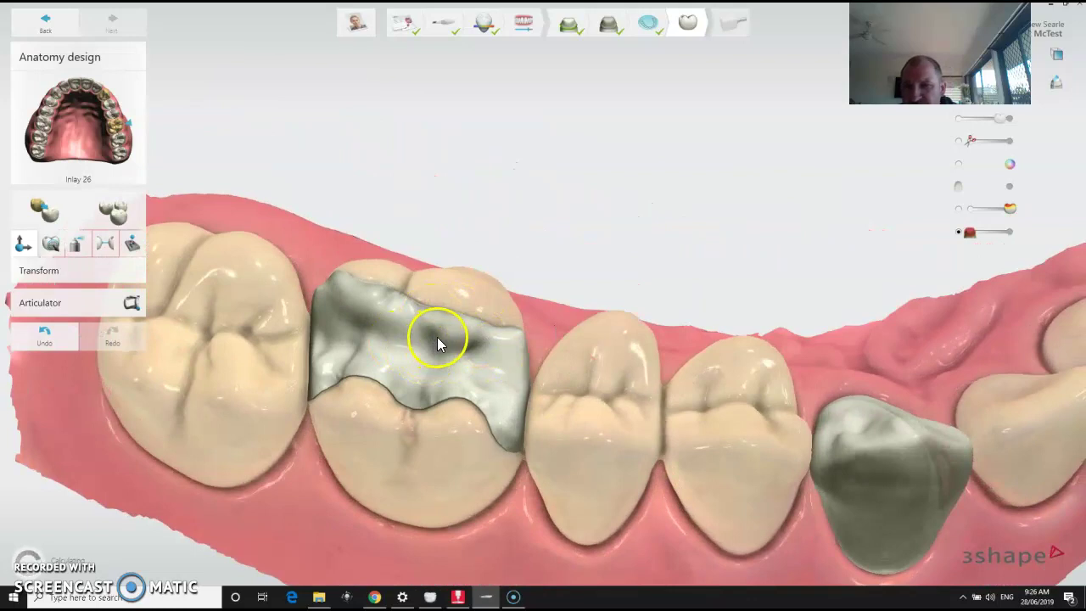
Accept the thin design notification for the tooth 23 crown and continue to the CAM stage.
{"action": "left_click", "coordinate": [499, 357]}
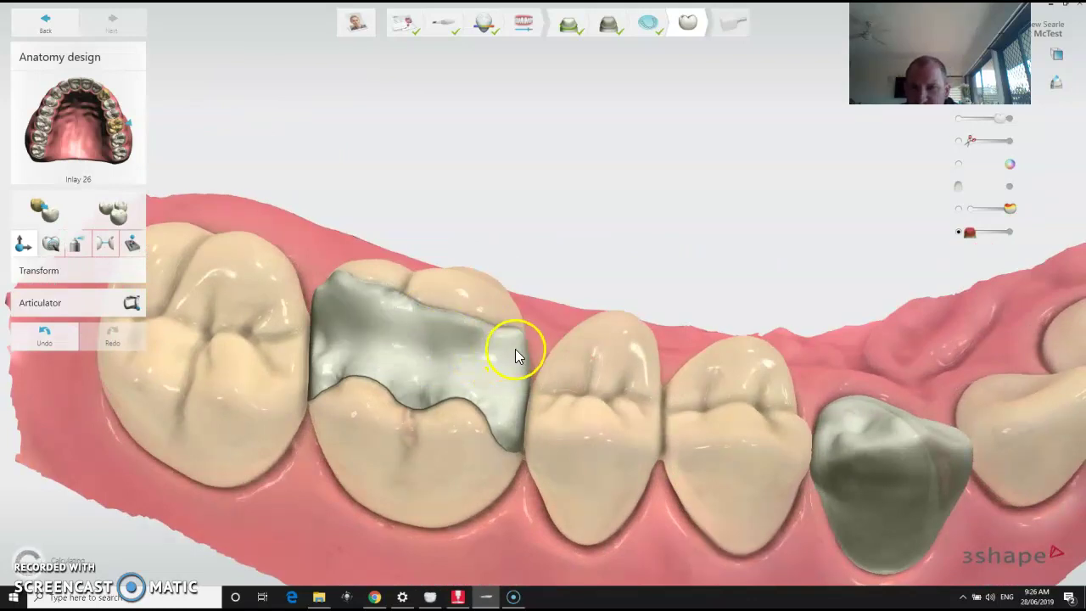
{"action": "right_click_drag", "start_coordinate": [567, 383], "coordinate": [575, 375]}
{"action": "right_click", "coordinate": [582, 357]}
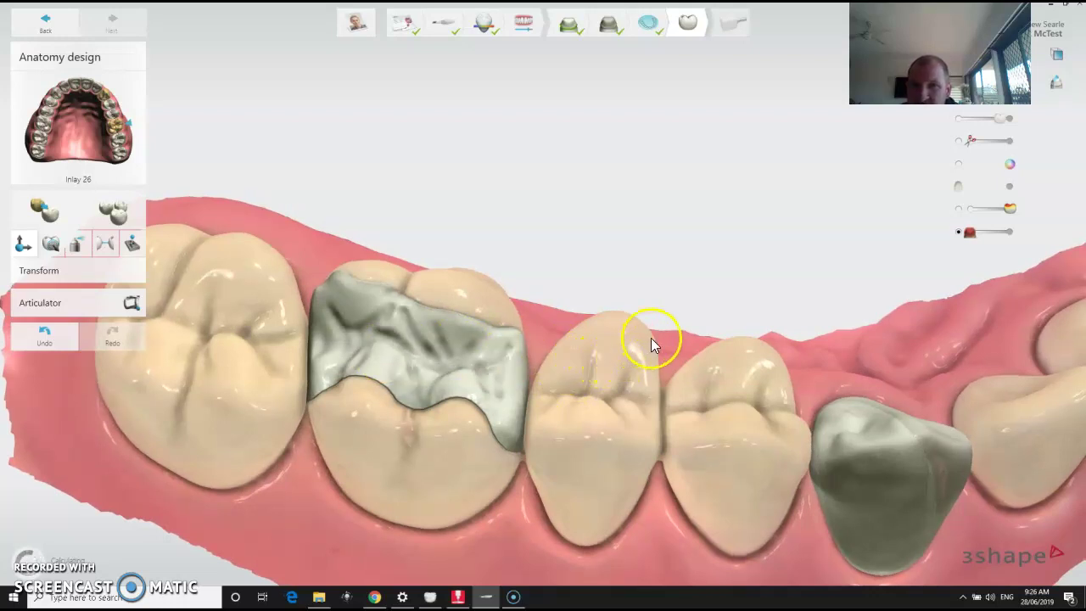
{"action": "mouse_move", "coordinate": [685, 359]}
{"action": "right_mouse_down"}
{"action": "mouse_move", "coordinate": [697, 370]}
{"action": "mouse_move", "coordinate": [693, 361]}
{"action": "mouse_move", "coordinate": [586, 431]}
{"action": "mouse_move", "coordinate": [543, 435]}
{"action": "mouse_move", "coordinate": [591, 429]}
{"action": "mouse_move", "coordinate": [671, 463]}
{"action": "mouse_move", "coordinate": [580, 373]}
{"action": "mouse_move", "coordinate": [575, 413]}
{"action": "right_mouse_up"}
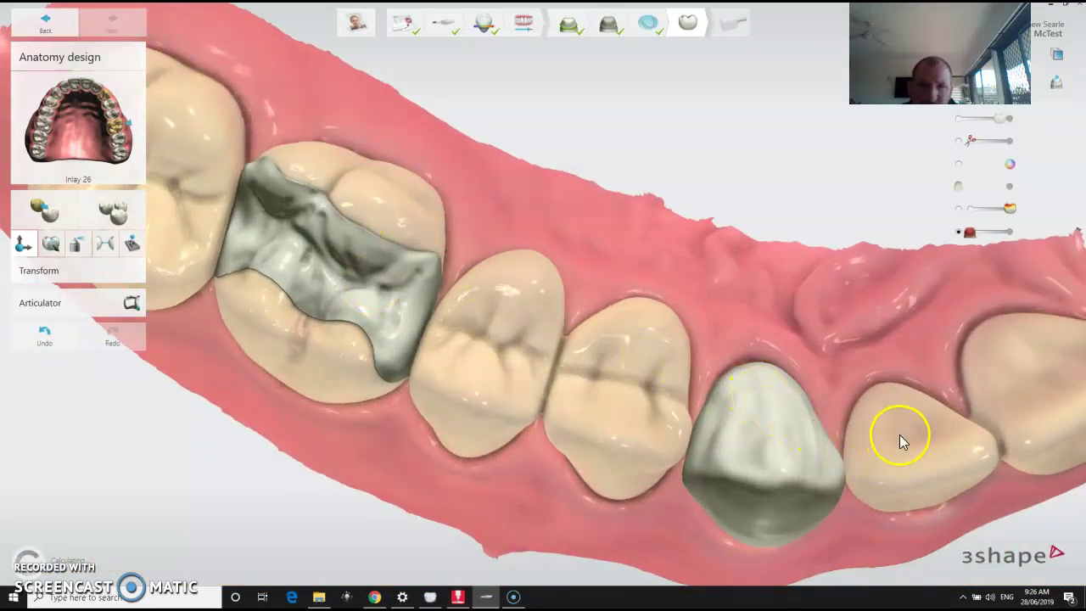
{"action": "right_click_drag", "start_coordinate": [918, 423], "coordinate": [928, 337]}
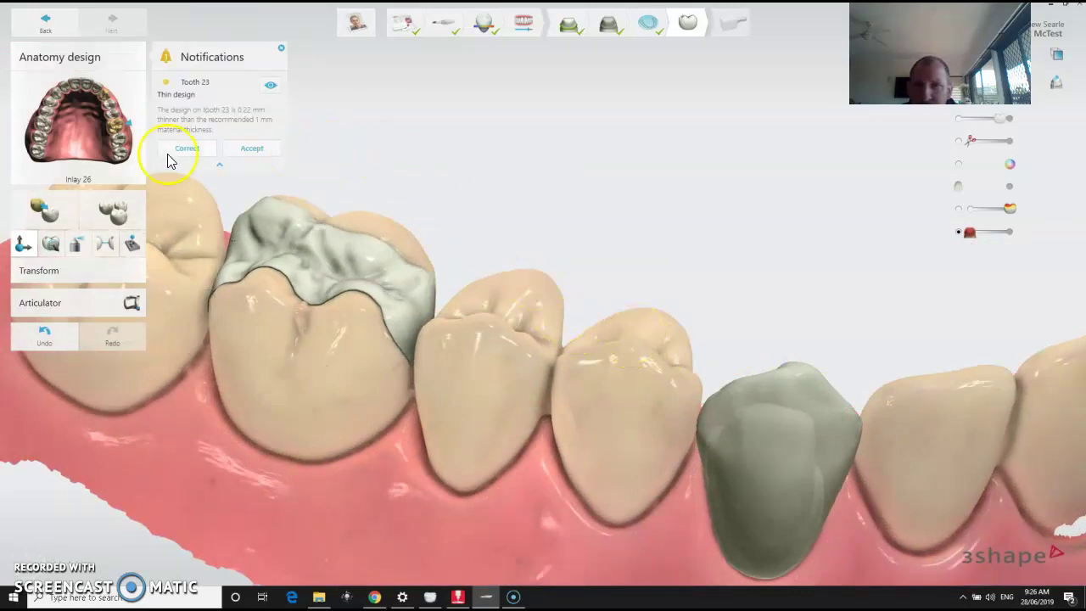
{"action": "left_click", "coordinate": [252, 150]}
{"action": "mouse_move", "coordinate": [553, 368]}
{"action": "right_mouse_down"}
{"action": "mouse_move", "coordinate": [509, 388]}
{"action": "mouse_move", "coordinate": [537, 371]}
{"action": "right_mouse_up"}
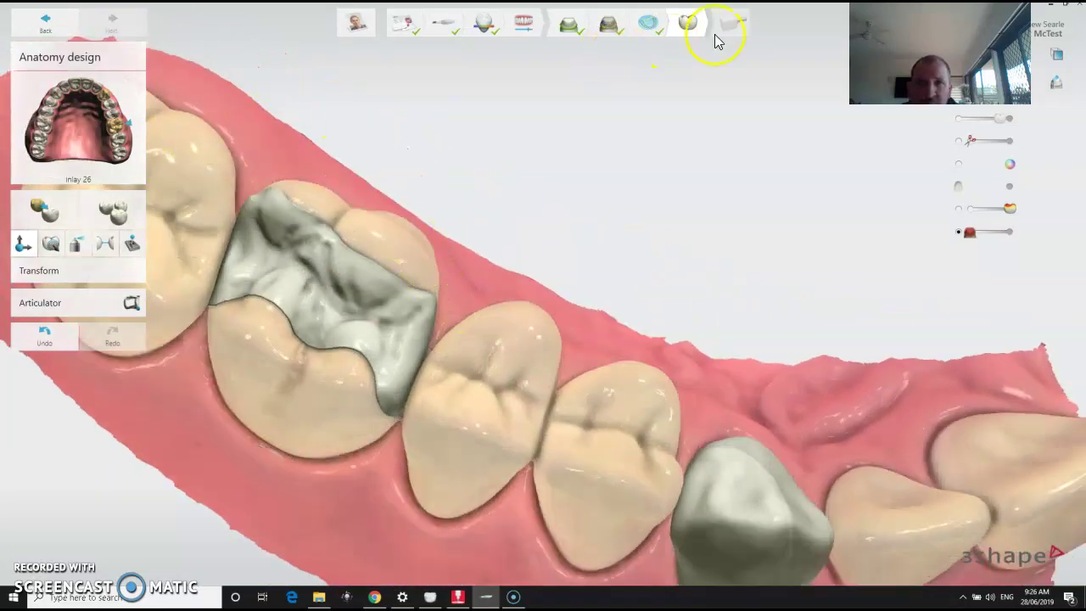
{"action": "right_click_drag", "start_coordinate": [303, 127], "coordinate": [297, 138]}
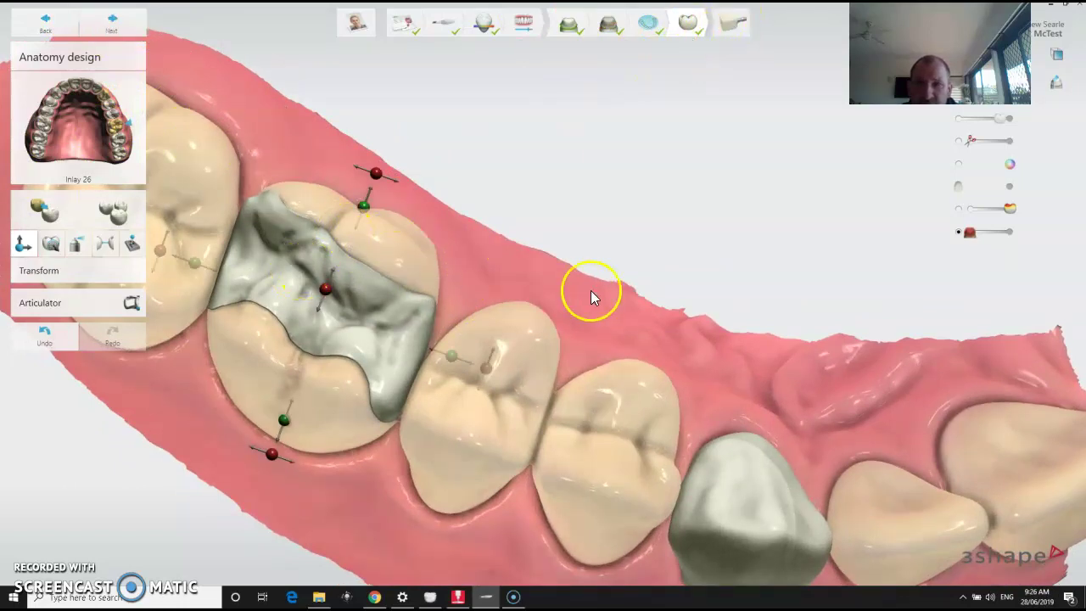
{"action": "left_click", "coordinate": [111, 24]}
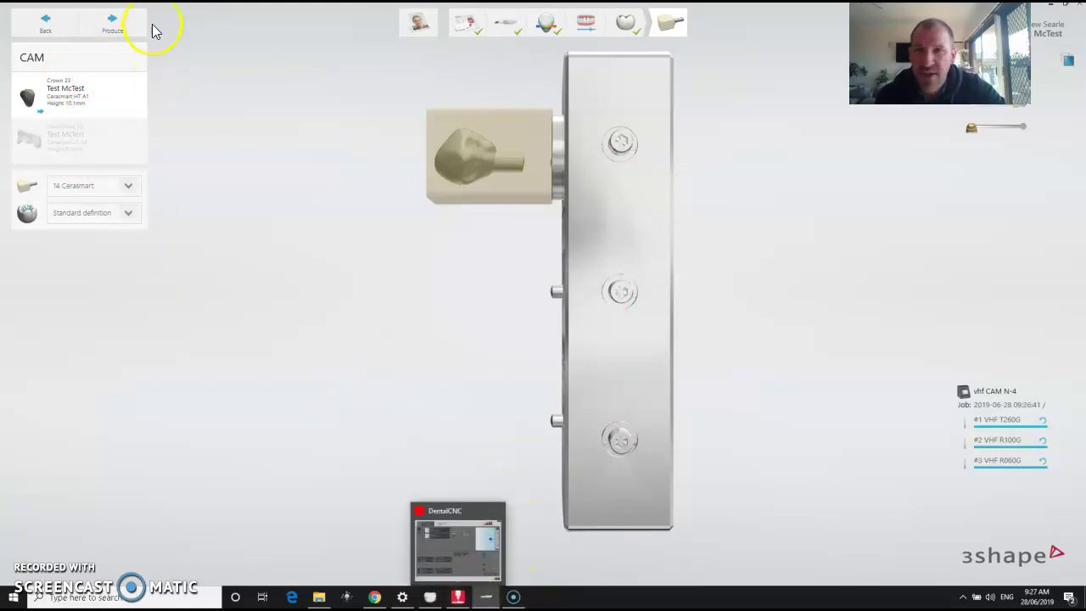
Switch to DentalCNC and try to start milling the GC Cerasmart job with ID 12.
{"action": "left_click", "coordinate": [465, 598]}
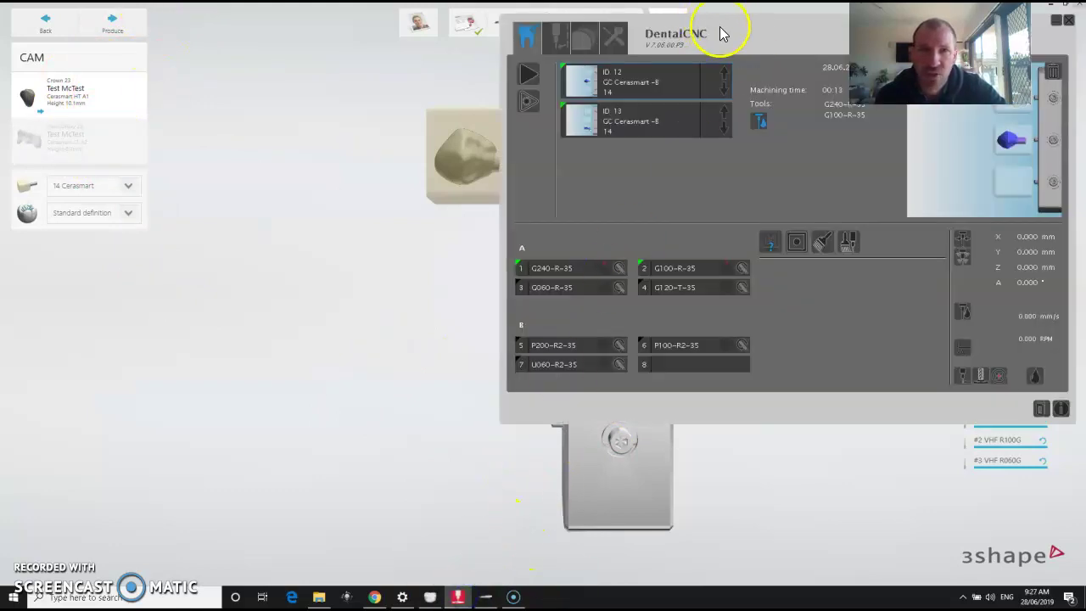
{"action": "left_click_drag", "start_coordinate": [720, 32], "coordinate": [604, 102]}
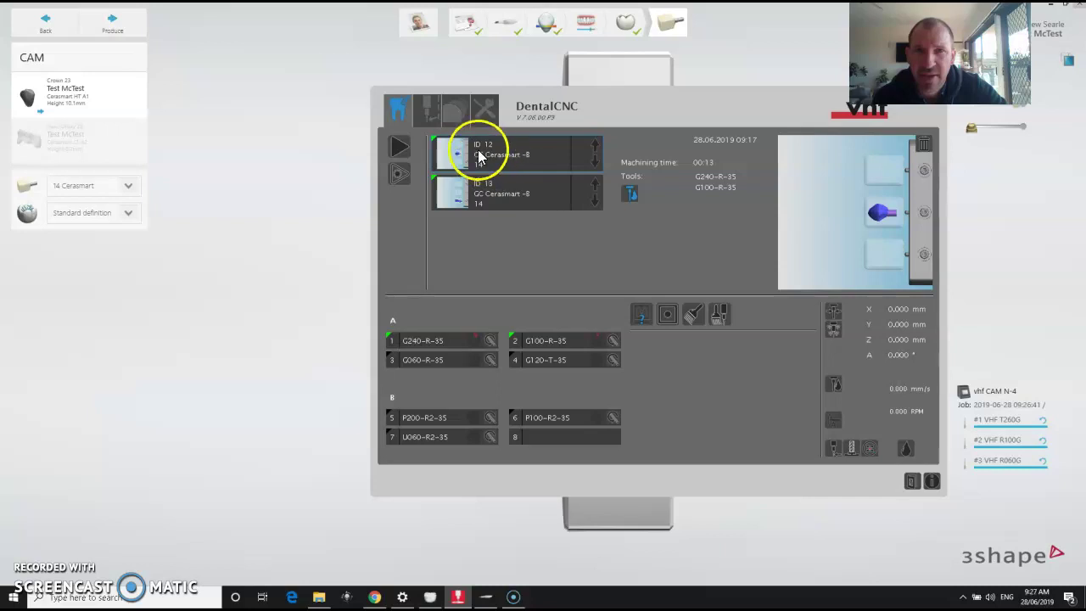
{"action": "left_click", "coordinate": [506, 162]}
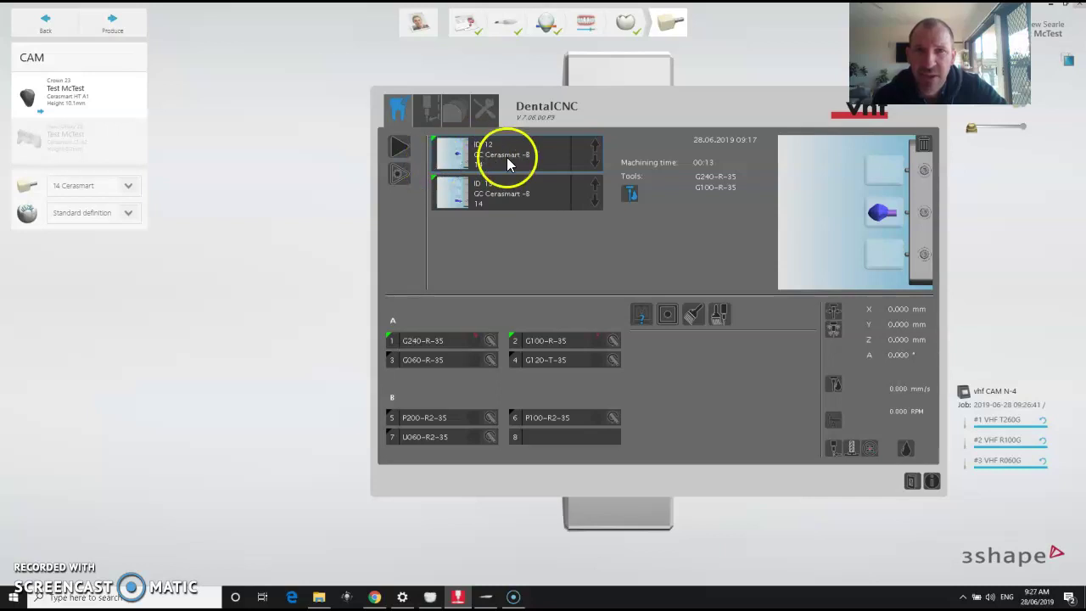
{"action": "left_click", "coordinate": [399, 156]}
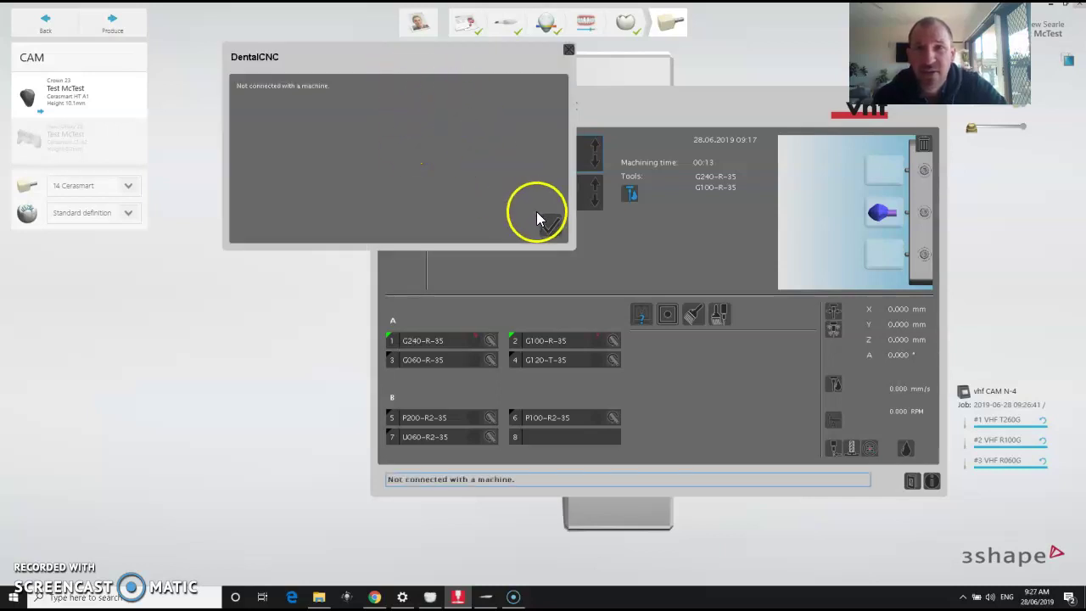
{"action": "left_click", "coordinate": [549, 228]}
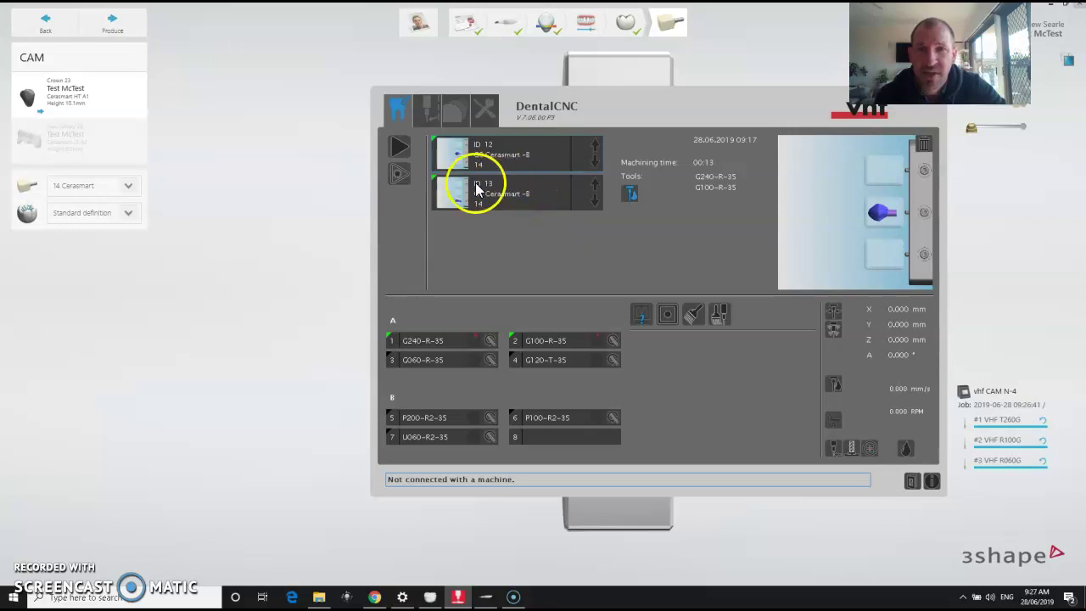
{"action": "left_click", "coordinate": [400, 160]}
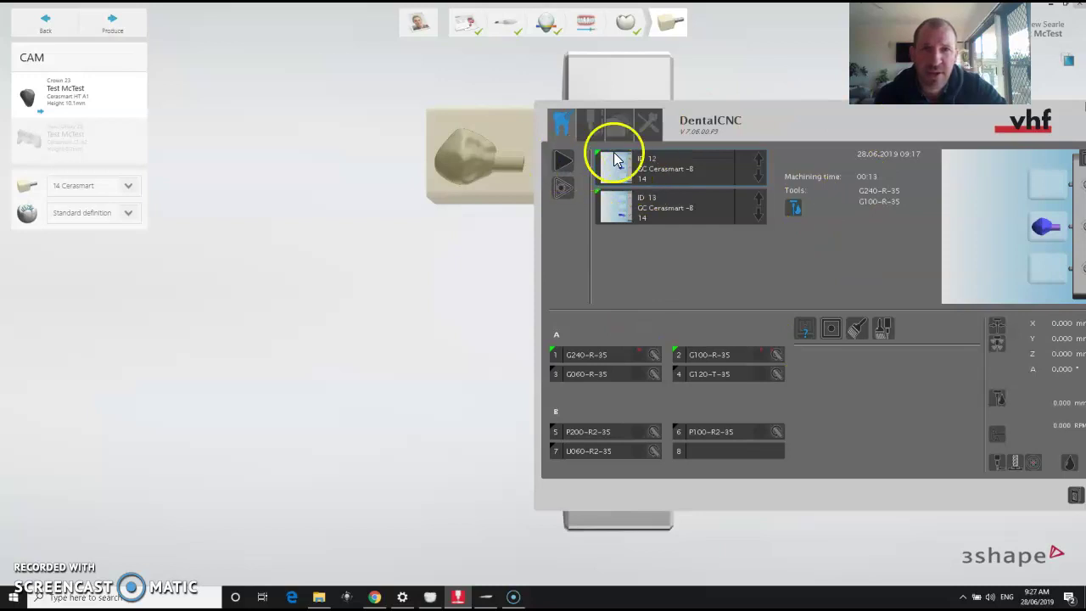
Examine from several angles how crown 23 and its sprue are nested in the Cerasmart block.
{"action": "left_click_drag", "start_coordinate": [558, 146], "coordinate": [555, 295]}
{"action": "right_click_drag", "start_coordinate": [679, 317], "coordinate": [712, 169]}
{"action": "left_click", "coordinate": [464, 324]}
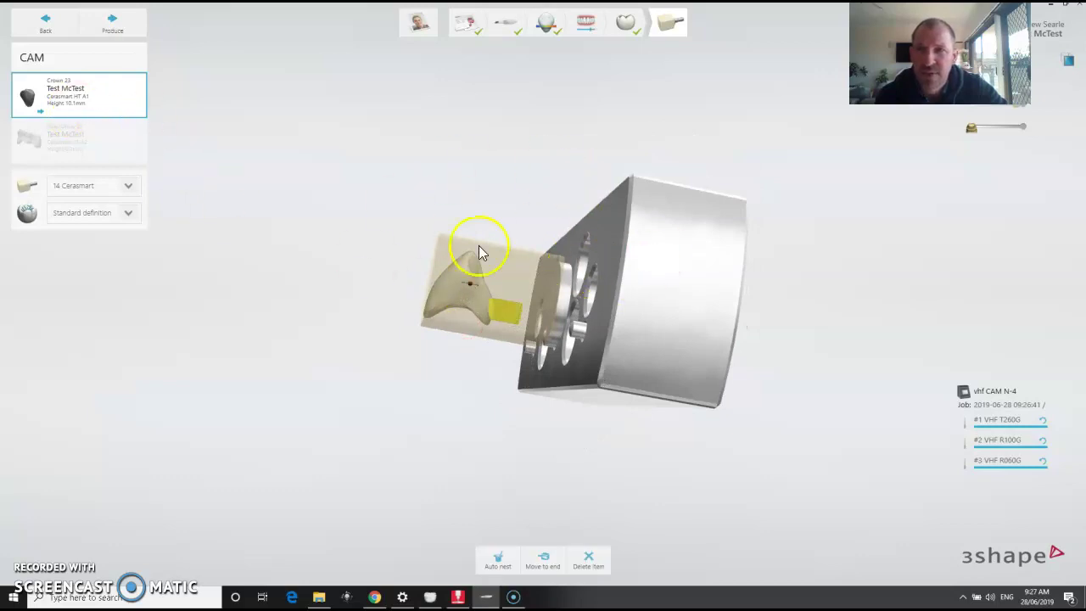
{"action": "right_click_drag", "start_coordinate": [480, 243], "coordinate": [750, 312]}
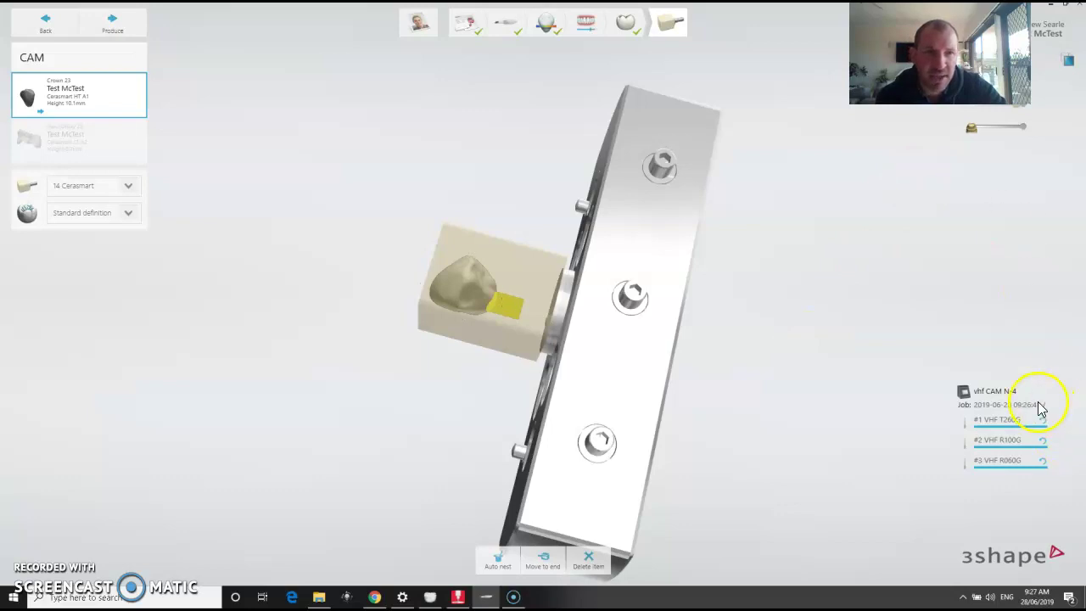
Return to anatomy design and dismiss the tooth 26 margin line notification.
{"action": "right_click_drag", "start_coordinate": [667, 61], "coordinate": [635, 197]}
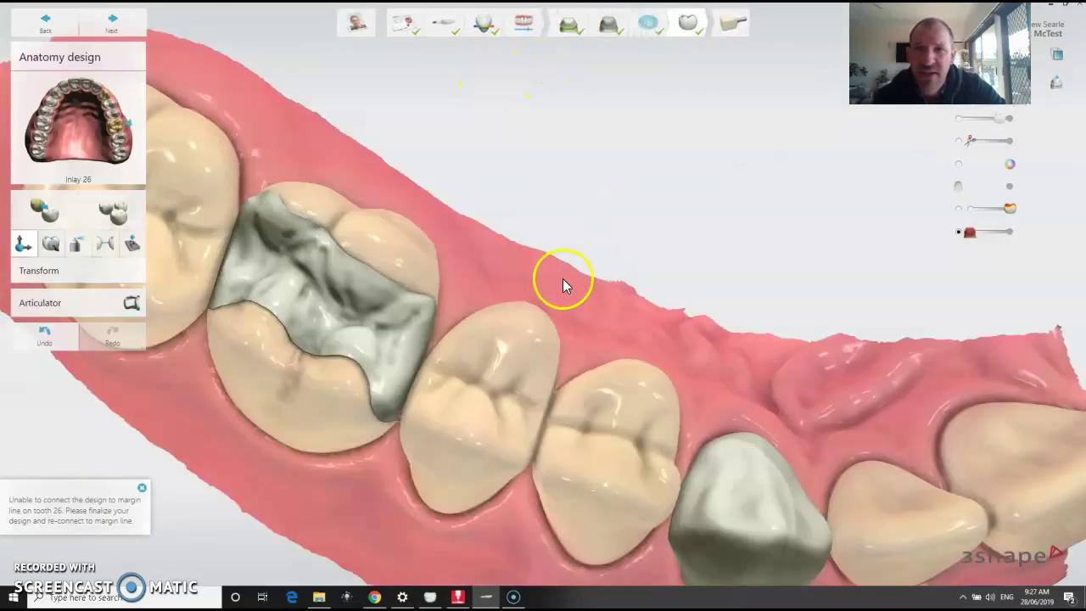
{"action": "right_click_drag", "start_coordinate": [563, 278], "coordinate": [576, 196]}
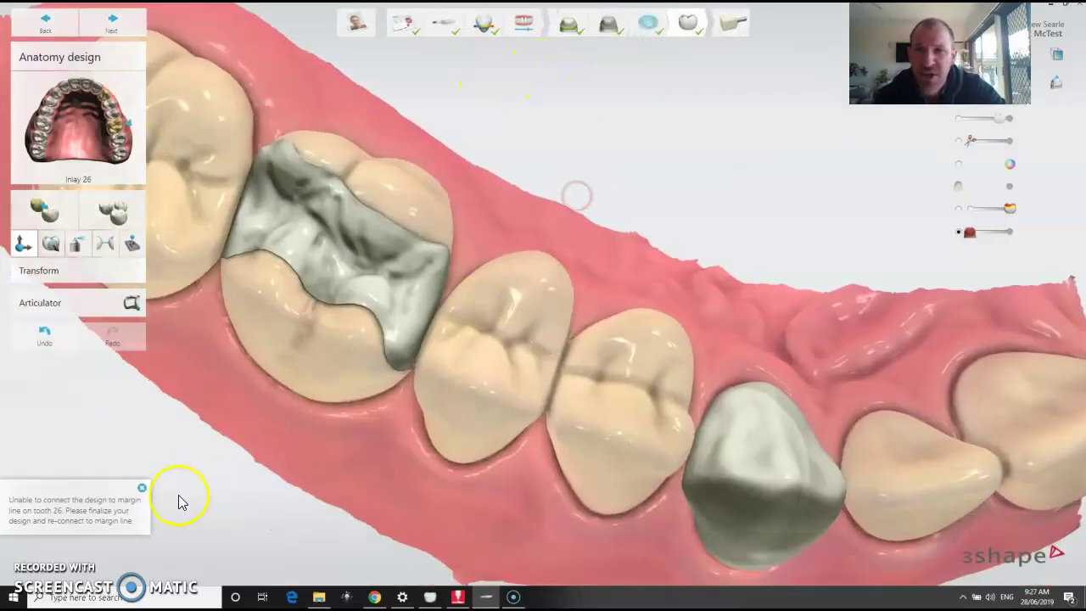
{"action": "left_click", "coordinate": [143, 488]}
{"action": "mouse_move", "coordinate": [481, 304]}
{"action": "right_mouse_down"}
{"action": "mouse_move", "coordinate": [485, 286]}
{"action": "mouse_move", "coordinate": [484, 299]}
{"action": "right_mouse_up"}
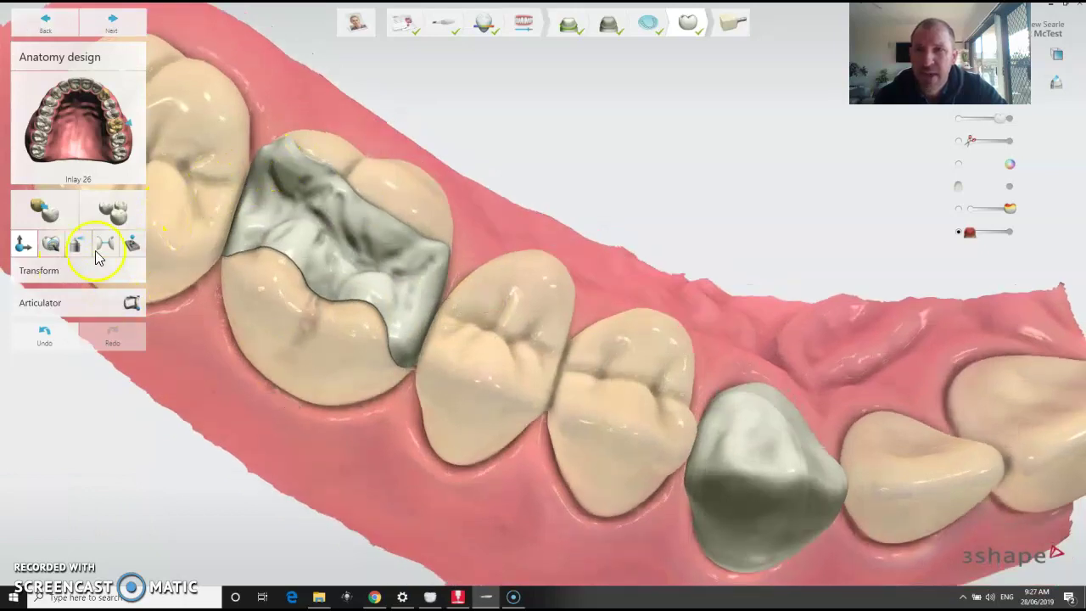
Draw a buccolingual cross section through the middle of the crown on tooth 23.
{"action": "left_click", "coordinate": [1058, 80]}
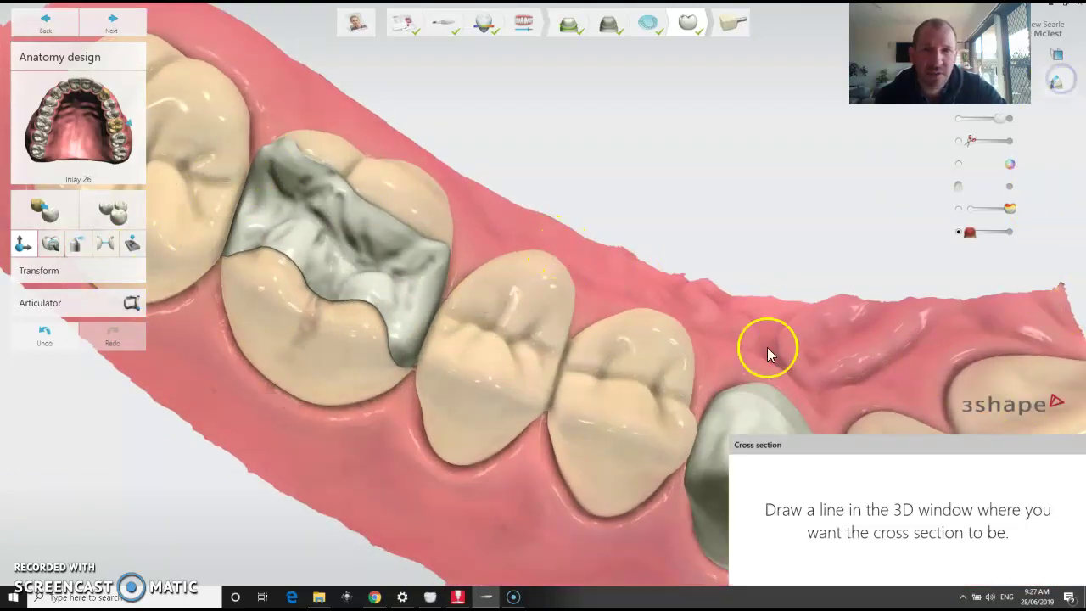
{"action": "right_click_drag", "start_coordinate": [740, 364], "coordinate": [520, 161]}
{"action": "right_click_drag", "start_coordinate": [623, 177], "coordinate": [590, 168]}
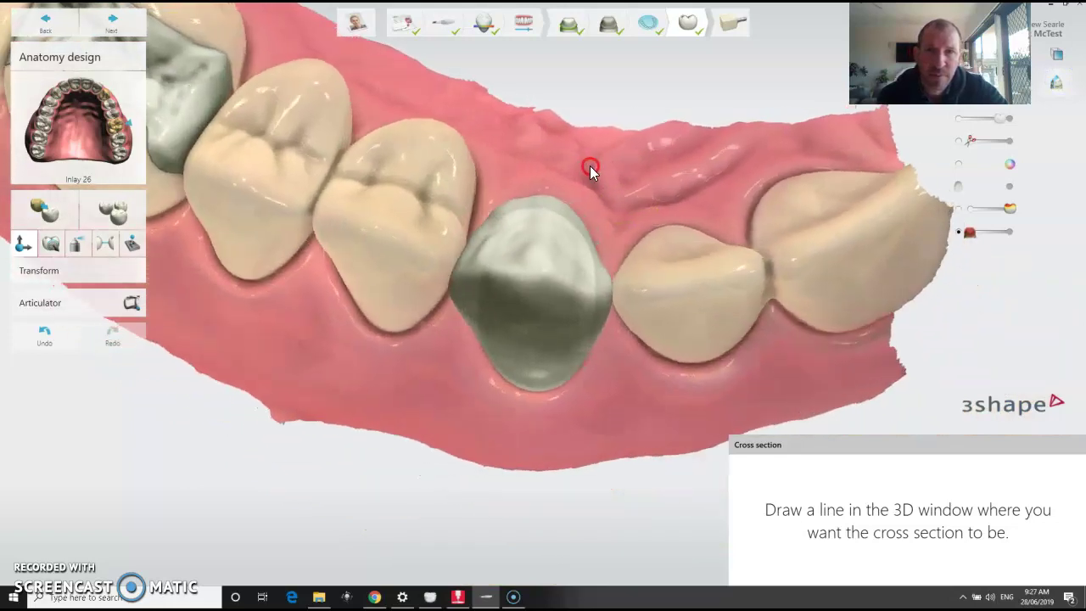
{"action": "left_click_drag", "start_coordinate": [550, 115], "coordinate": [515, 515]}
{"action": "right_click_drag", "start_coordinate": [606, 432], "coordinate": [619, 365]}
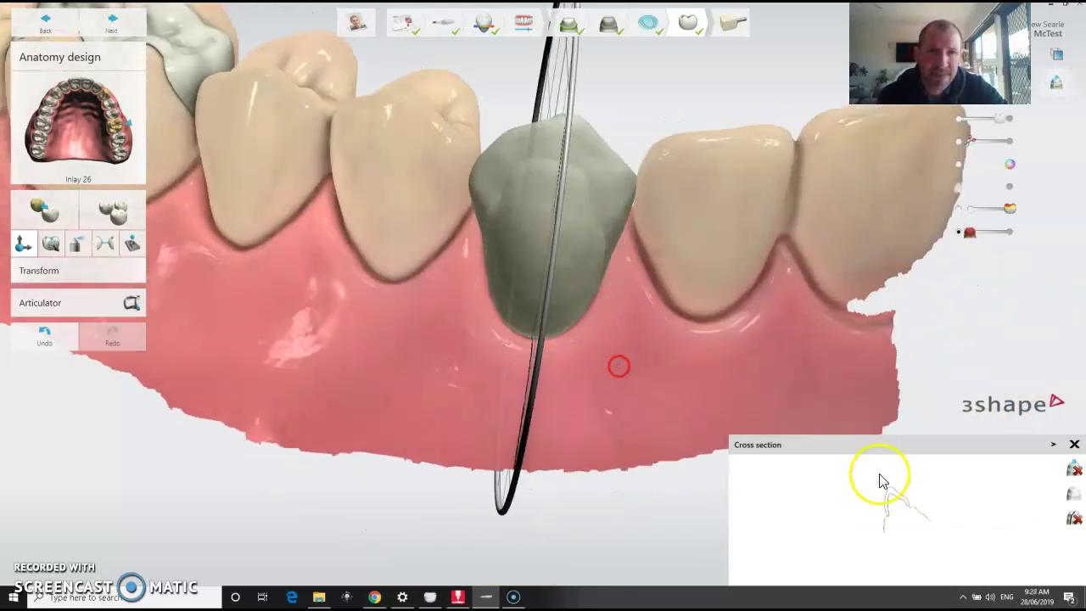
Examine the crown's fit at the buccal and palatal margins of tooth 23 in the cross section.
{"action": "scroll", "coordinate": [916, 538], "scroll_direction": "up", "scroll_amount": 5}
{"action": "right_click_drag", "start_coordinate": [916, 540], "coordinate": [903, 535]}
{"action": "scroll", "coordinate": [928, 519], "scroll_direction": "up", "scroll_amount": 5}
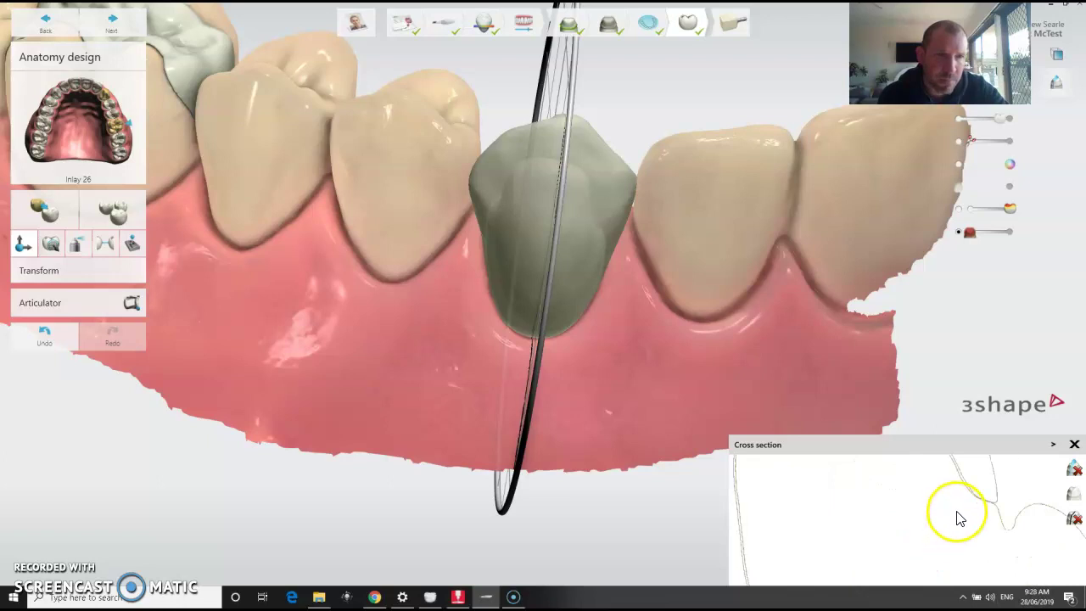
{"action": "right_click_drag", "start_coordinate": [958, 515], "coordinate": [892, 544]}
{"action": "scroll", "coordinate": [996, 511], "scroll_direction": "up", "scroll_amount": 4}
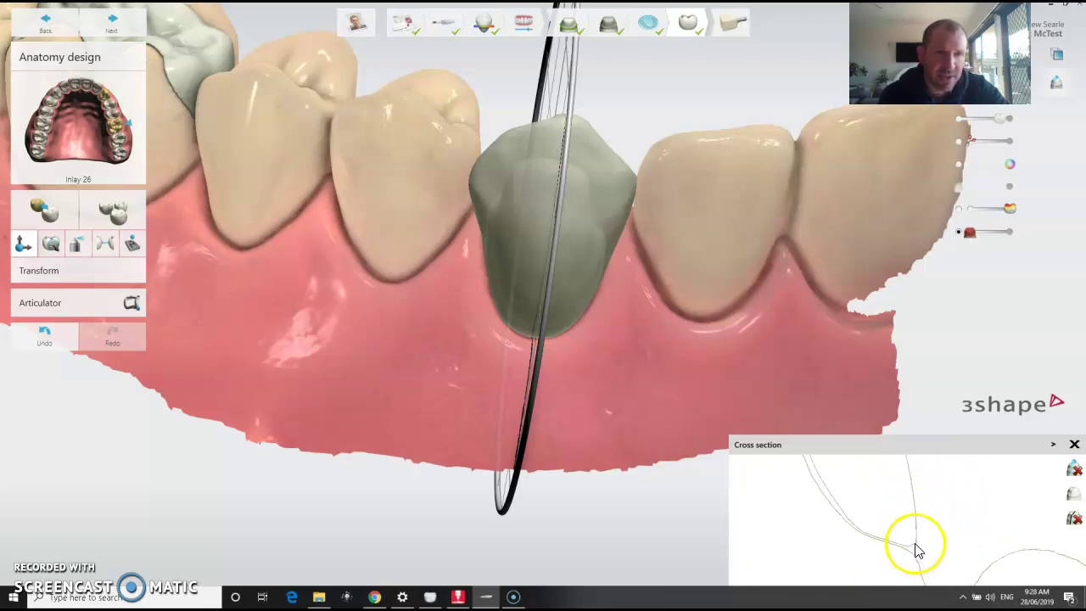
{"action": "scroll", "coordinate": [916, 545], "scroll_direction": "down", "scroll_amount": 3}
{"action": "right_click_drag", "start_coordinate": [854, 559], "coordinate": [923, 468]}
{"action": "scroll", "coordinate": [870, 536], "scroll_direction": "down", "scroll_amount": 4}
{"action": "scroll", "coordinate": [843, 536], "scroll_direction": "up", "scroll_amount": 8}
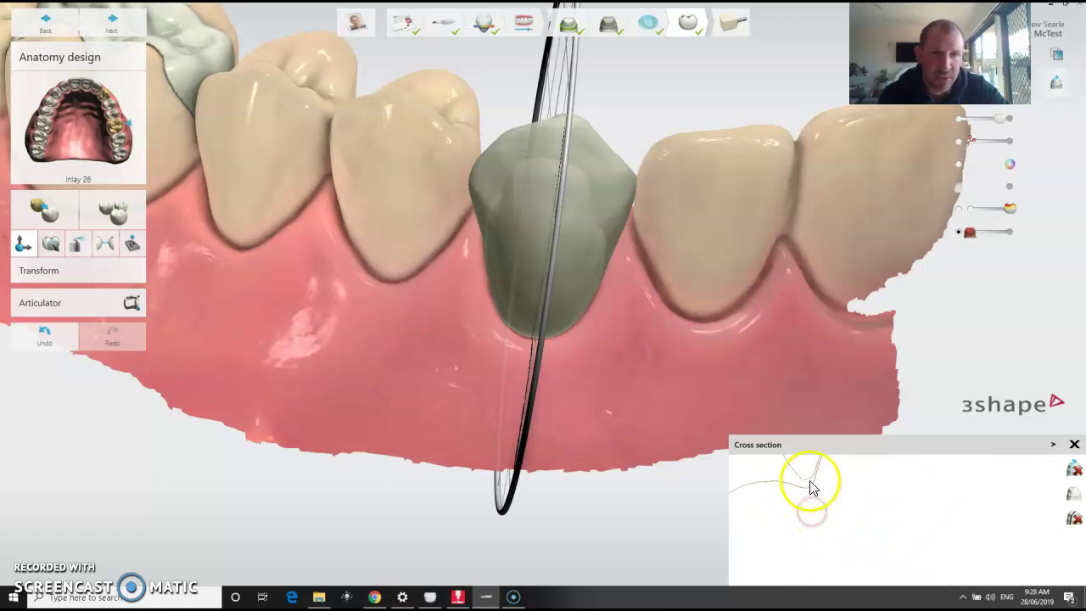
{"action": "scroll", "coordinate": [834, 484], "scroll_direction": "down", "scroll_amount": 2}
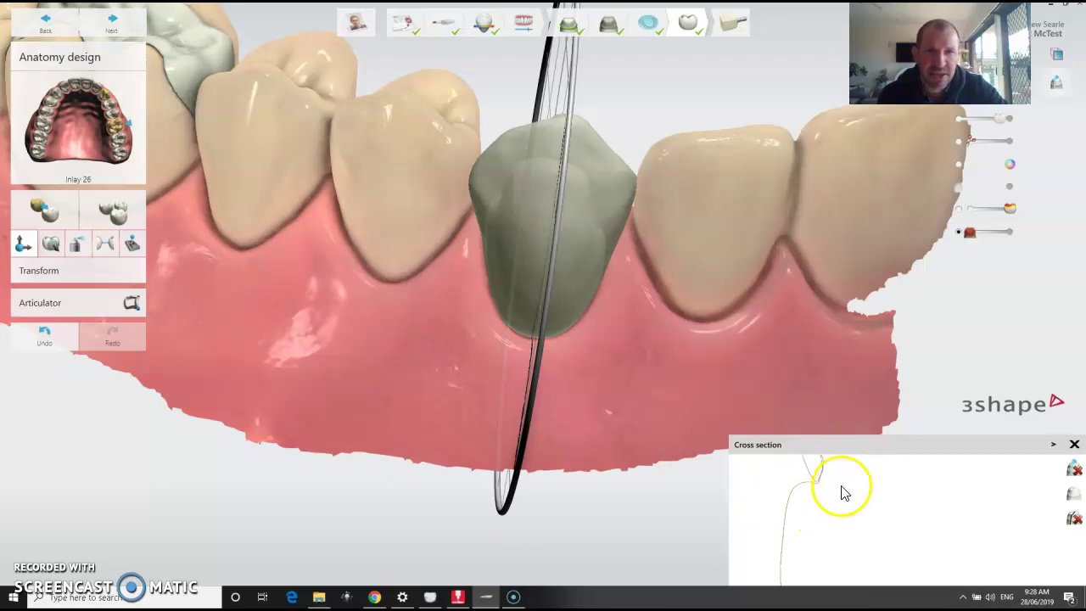
{"action": "scroll", "coordinate": [840, 485], "scroll_direction": "down", "scroll_amount": 2}
Rotate the cross section plane to run mesiodistally through crown 23 and shift it toward the buccal side.
{"action": "right_click_drag", "start_coordinate": [688, 236], "coordinate": [628, 303]}
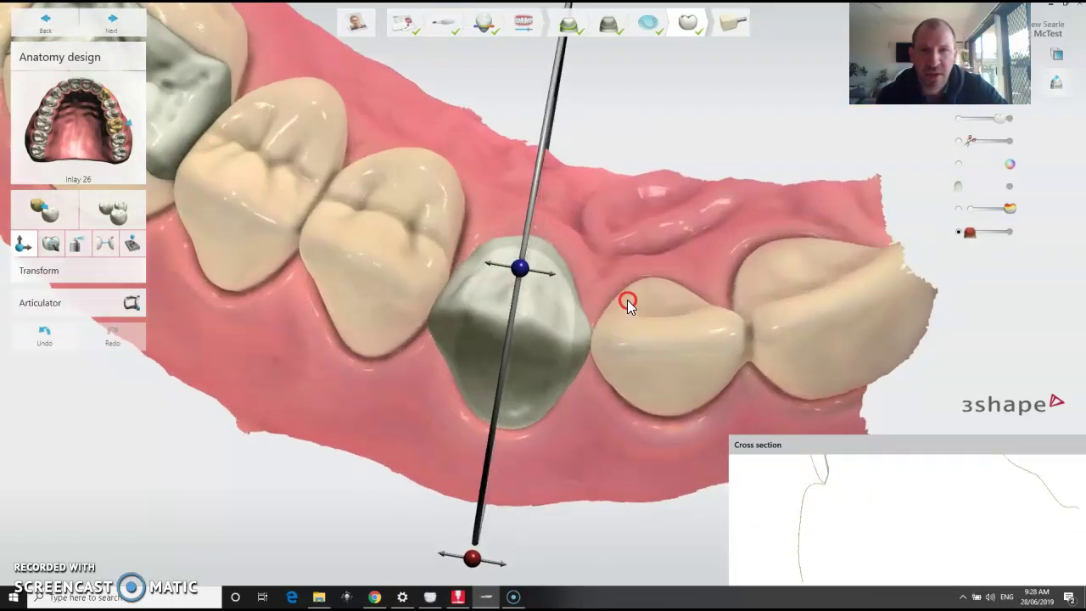
{"action": "left_click_drag", "start_coordinate": [542, 550], "coordinate": [959, 371]}
{"action": "left_click_drag", "start_coordinate": [518, 268], "coordinate": [514, 339]}
{"action": "right_click_drag", "start_coordinate": [592, 356], "coordinate": [604, 281]}
Examine the mesial and distal margins and the wall thickness of crown 23 in the mesiodistal section.
{"action": "right_click_drag", "start_coordinate": [771, 513], "coordinate": [899, 565]}
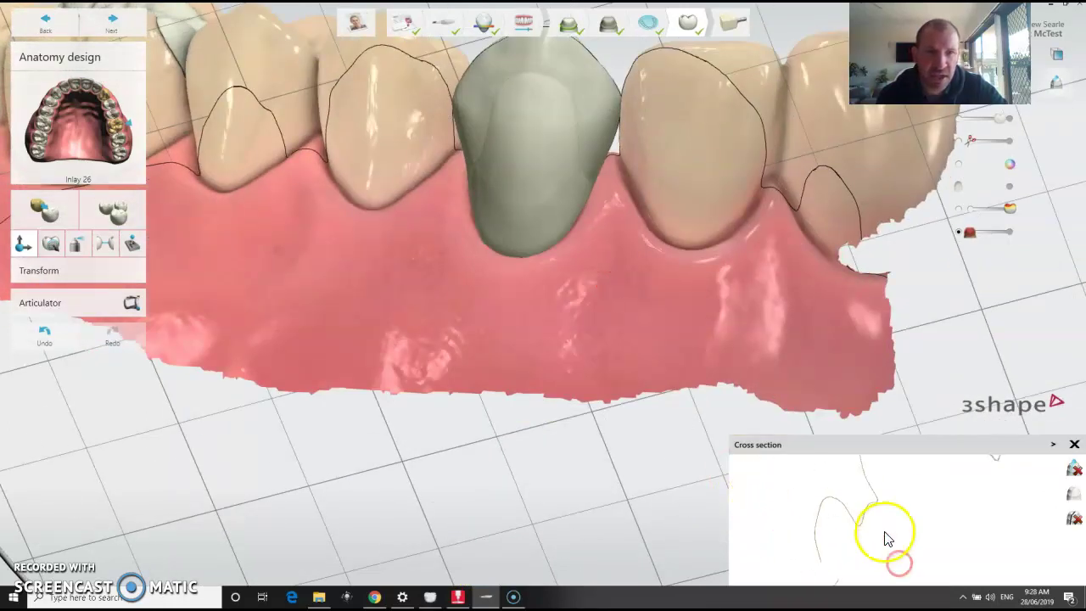
{"action": "scroll", "coordinate": [884, 533], "scroll_direction": "down", "scroll_amount": 3}
{"action": "right_click_drag", "start_coordinate": [898, 525], "coordinate": [1008, 514]}
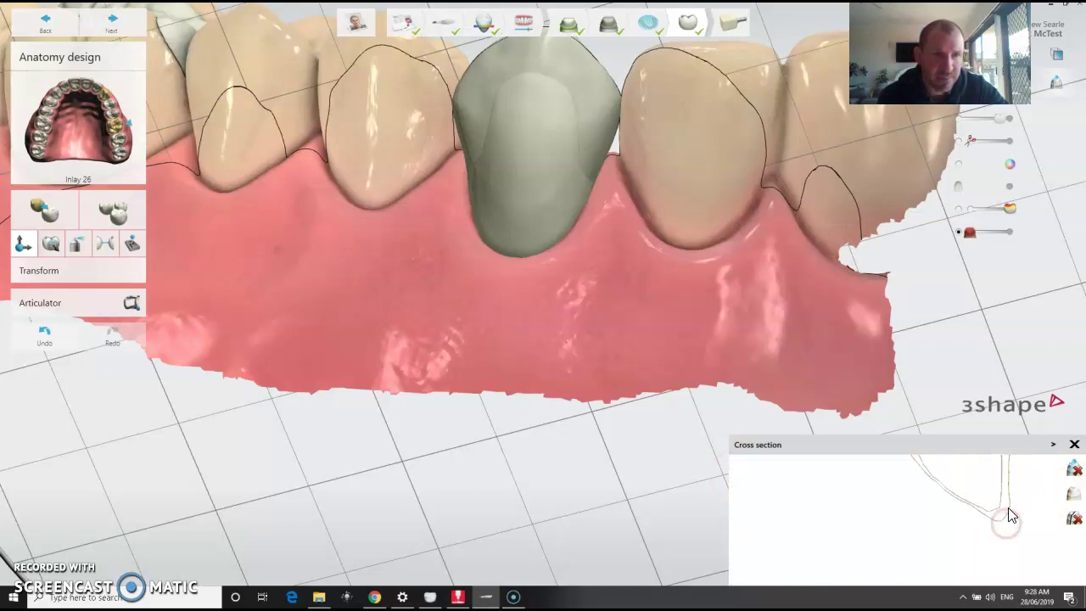
{"action": "scroll", "coordinate": [987, 535], "scroll_direction": "down", "scroll_amount": 1}
{"action": "right_click_drag", "start_coordinate": [934, 547], "coordinate": [1044, 451]}
{"action": "scroll", "coordinate": [940, 530], "scroll_direction": "down", "scroll_amount": 3}
{"action": "right_click_drag", "start_coordinate": [900, 540], "coordinate": [922, 494]}
{"action": "scroll", "coordinate": [879, 528], "scroll_direction": "up", "scroll_amount": 2}
{"action": "mouse_move", "coordinate": [866, 531]}
{"action": "left_mouse_down"}
{"action": "mouse_move", "coordinate": [829, 535]}
{"action": "mouse_move", "coordinate": [848, 502]}
{"action": "mouse_move", "coordinate": [882, 506]}
{"action": "mouse_move", "coordinate": [890, 490]}
{"action": "mouse_move", "coordinate": [890, 504]}
{"action": "left_mouse_up"}
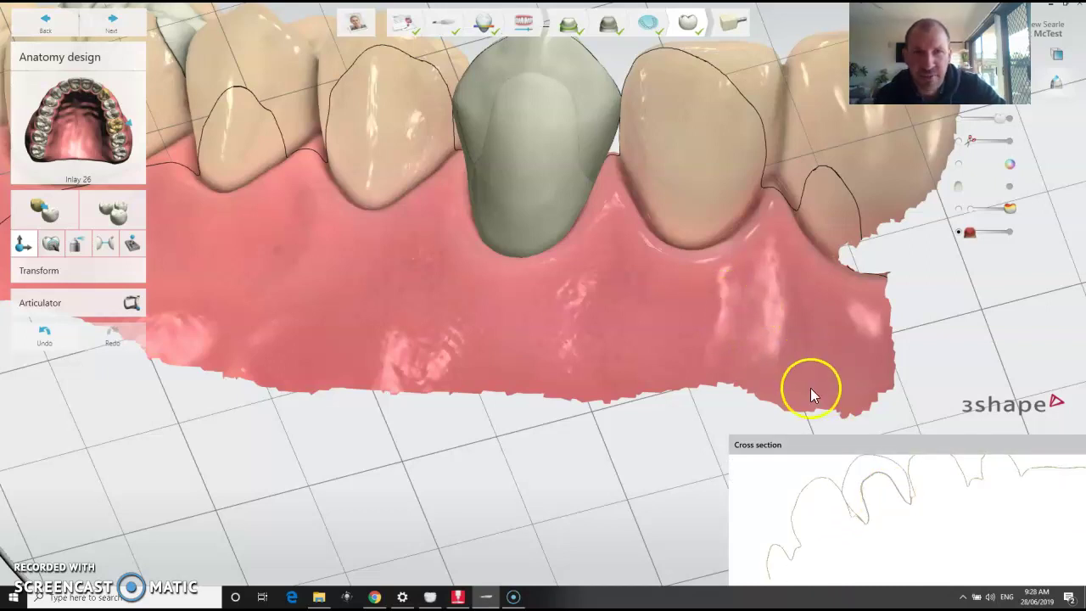
{"action": "scroll", "coordinate": [805, 384], "scroll_direction": "up", "scroll_amount": 4}
{"action": "scroll", "coordinate": [647, 204], "scroll_direction": "down", "scroll_amount": 5}
Turn the cross section plane back to buccolingual and shift it mesially across crown 23.
{"action": "right_click_drag", "start_coordinate": [550, 207], "coordinate": [554, 319]}
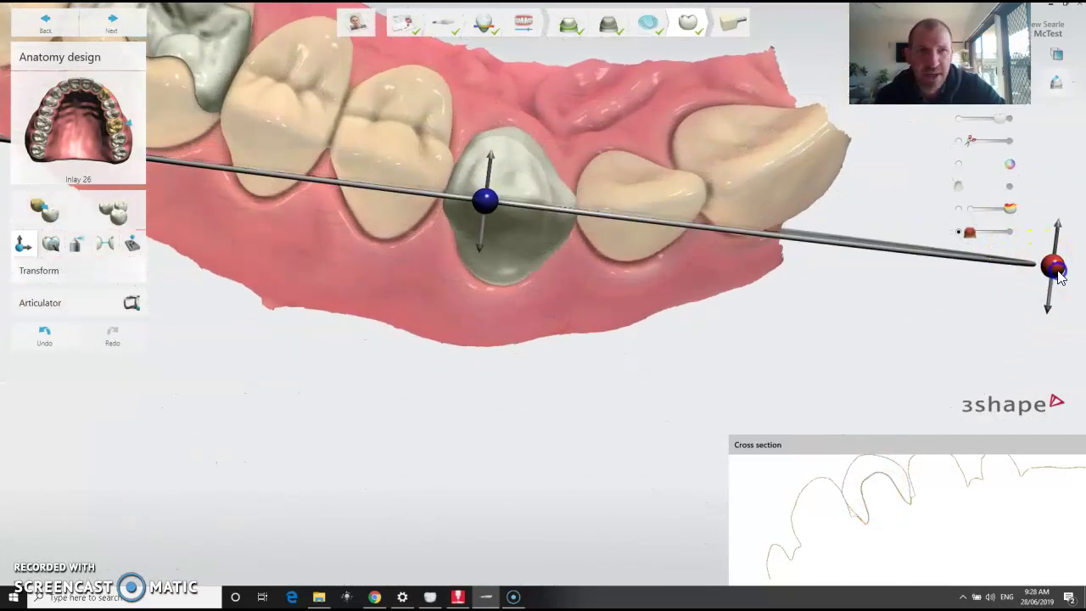
{"action": "left_click_drag", "start_coordinate": [1057, 276], "coordinate": [540, 30]}
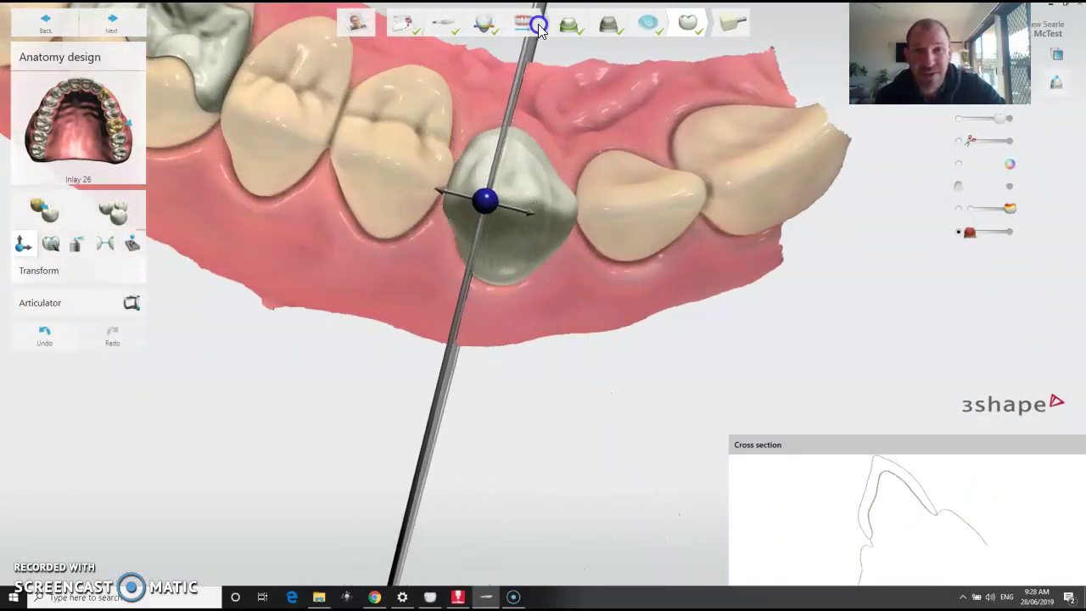
{"action": "left_click_drag", "start_coordinate": [487, 201], "coordinate": [511, 201]}
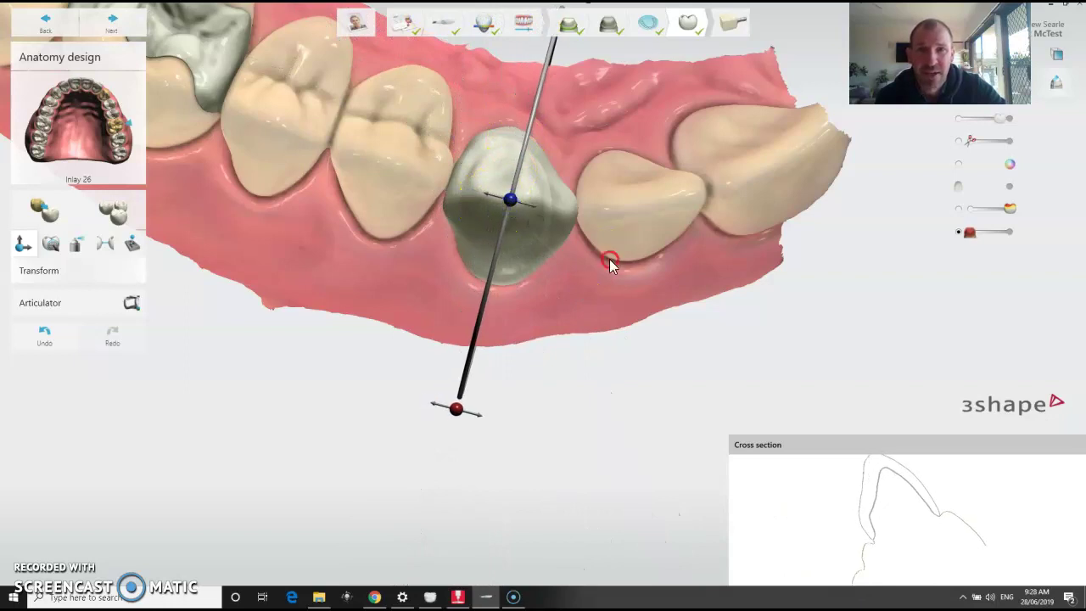
{"action": "right_click_drag", "start_coordinate": [611, 263], "coordinate": [536, 305]}
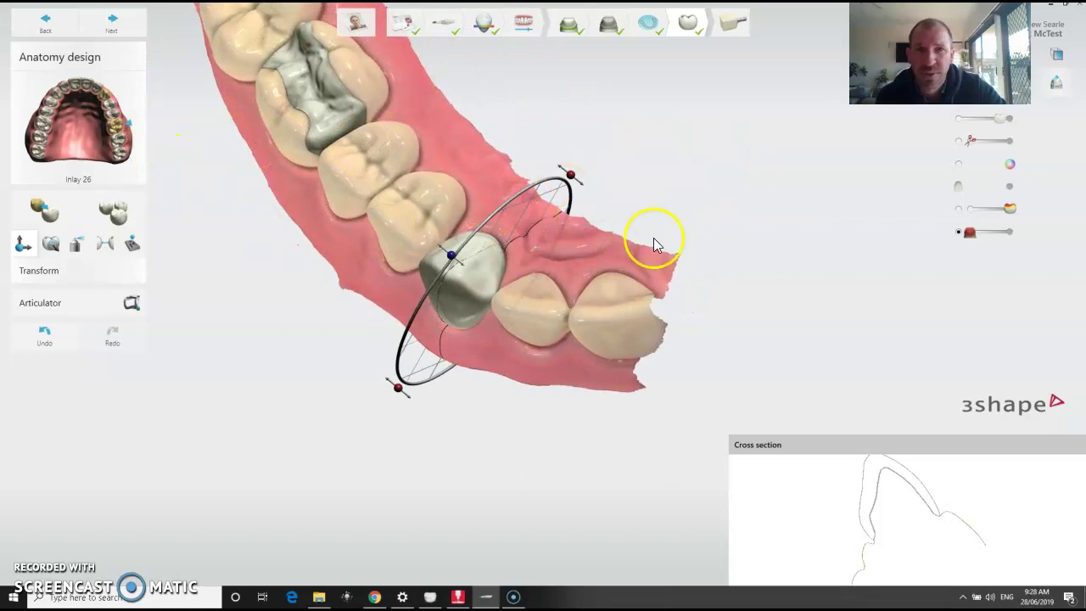